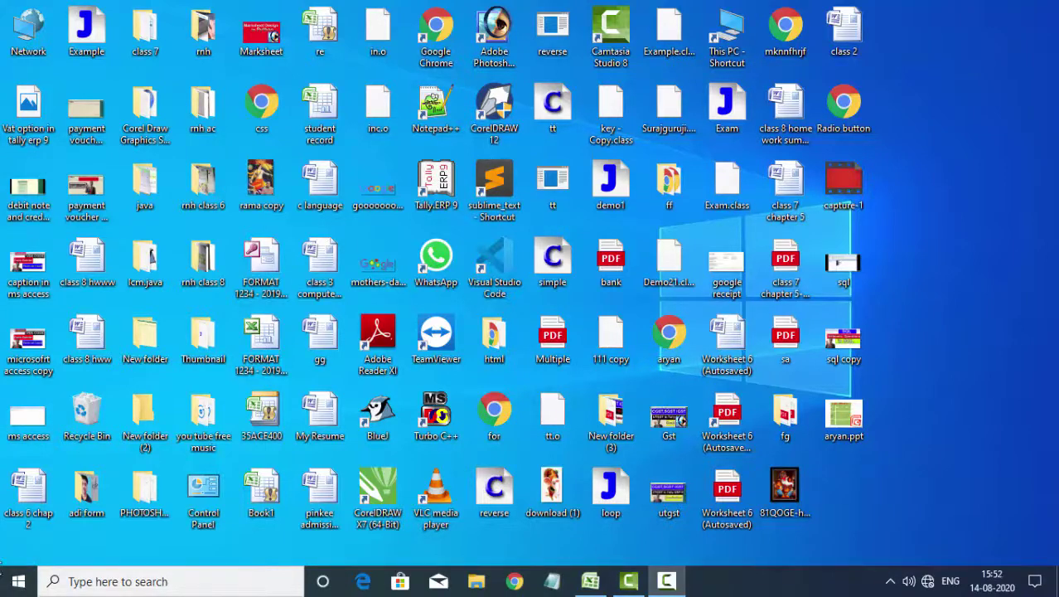
# - Launch Access 2007 from the Start menu and create the blank database Database418
pyautogui.click(18, 581)
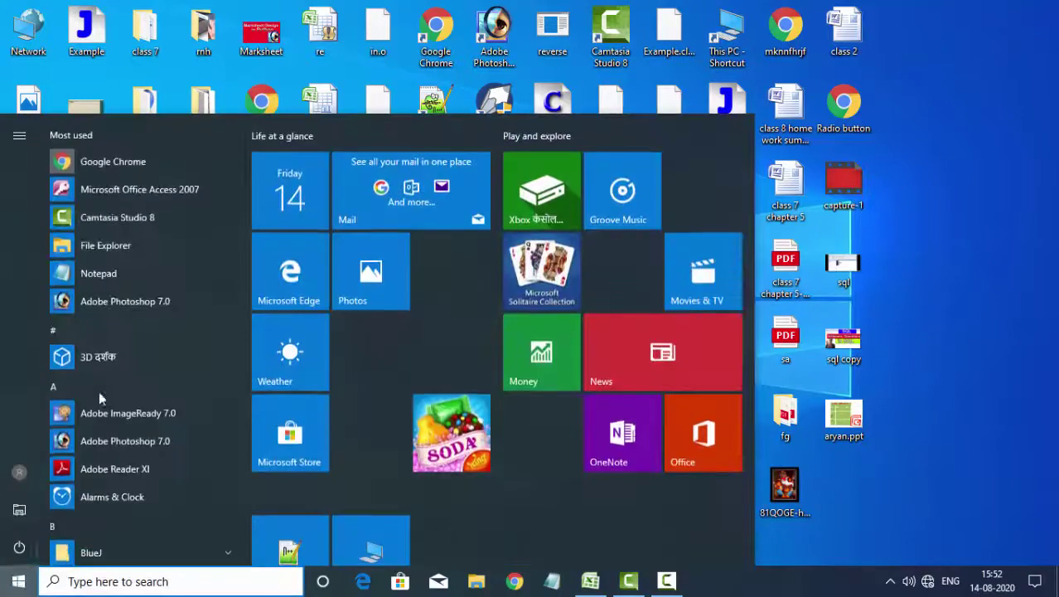
pyautogui.click(127, 189)
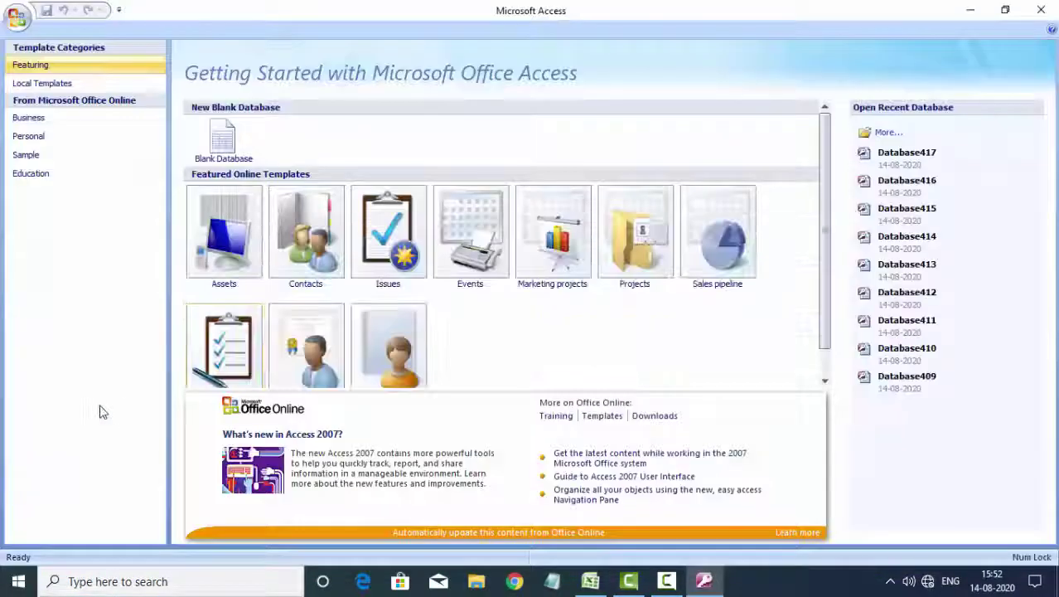
pyautogui.click(213, 142)
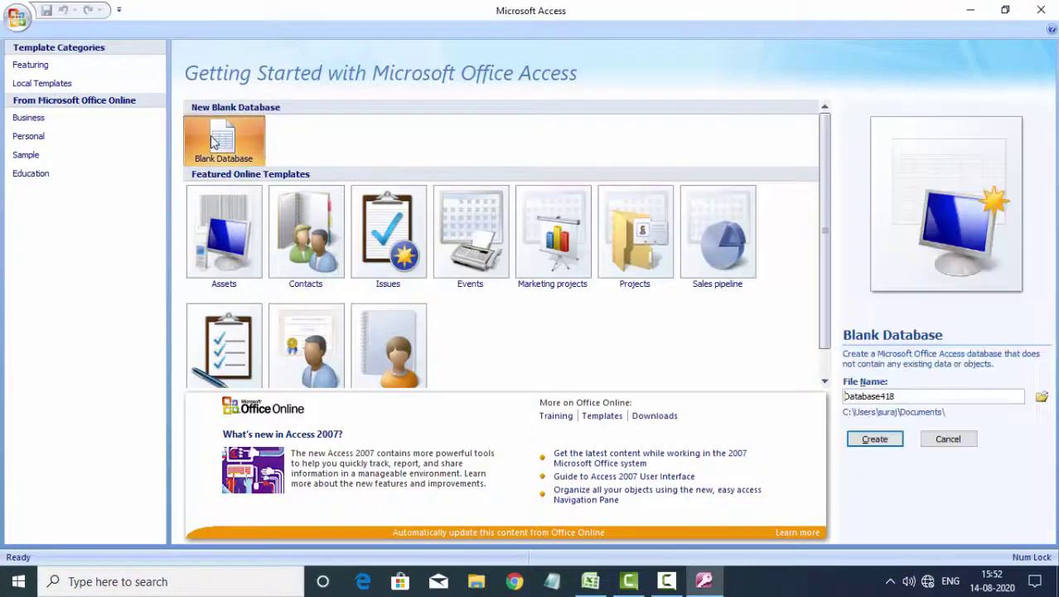
pyautogui.click(893, 442)
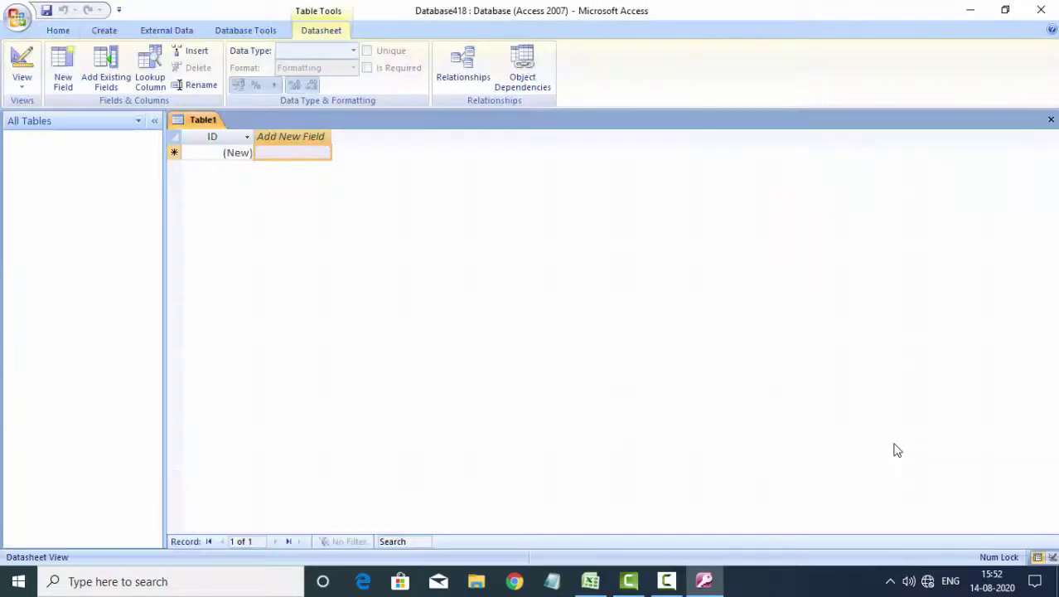
# - Switch Table1 to Design View and save the table as 'software'
pyautogui.click(22, 66)
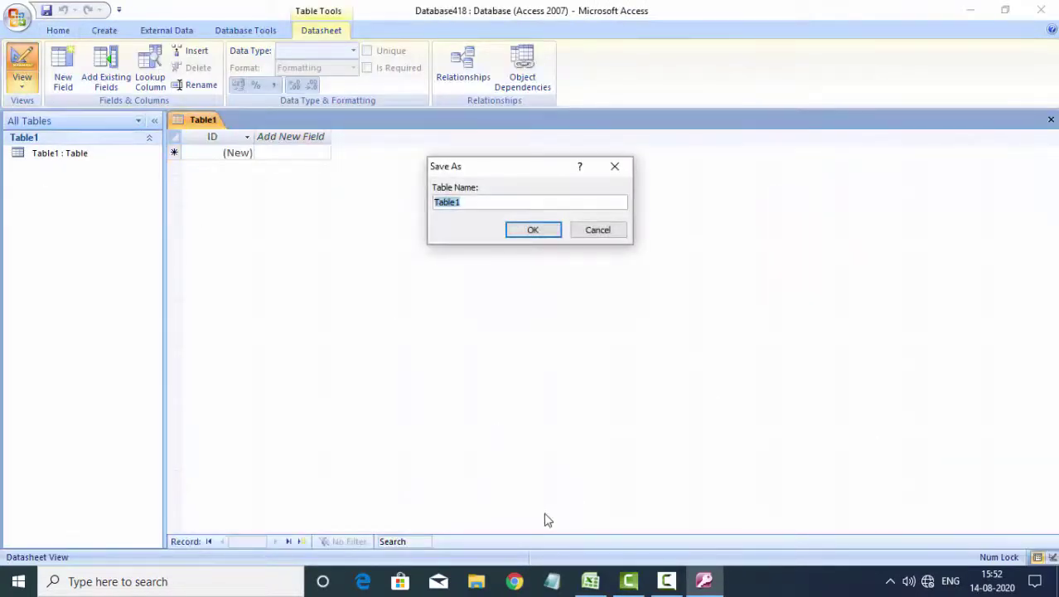
pyautogui.press('BackSpace')
pyautogui.press('Return')
pyautogui.write('Customer id')
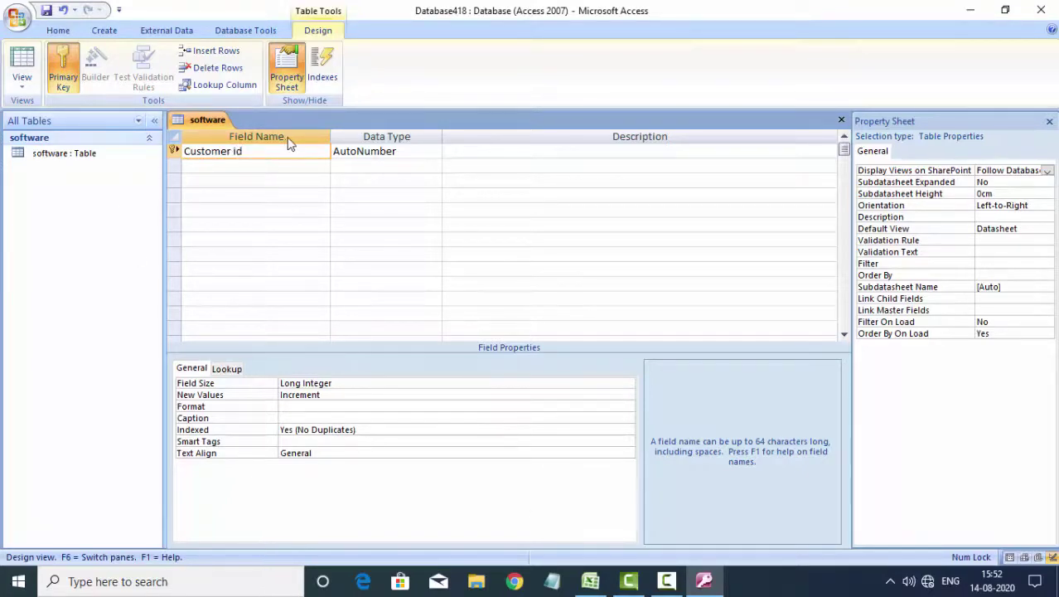
# - Add Customer name and Product name as Text fields below Customer id
pyautogui.click(247, 165)
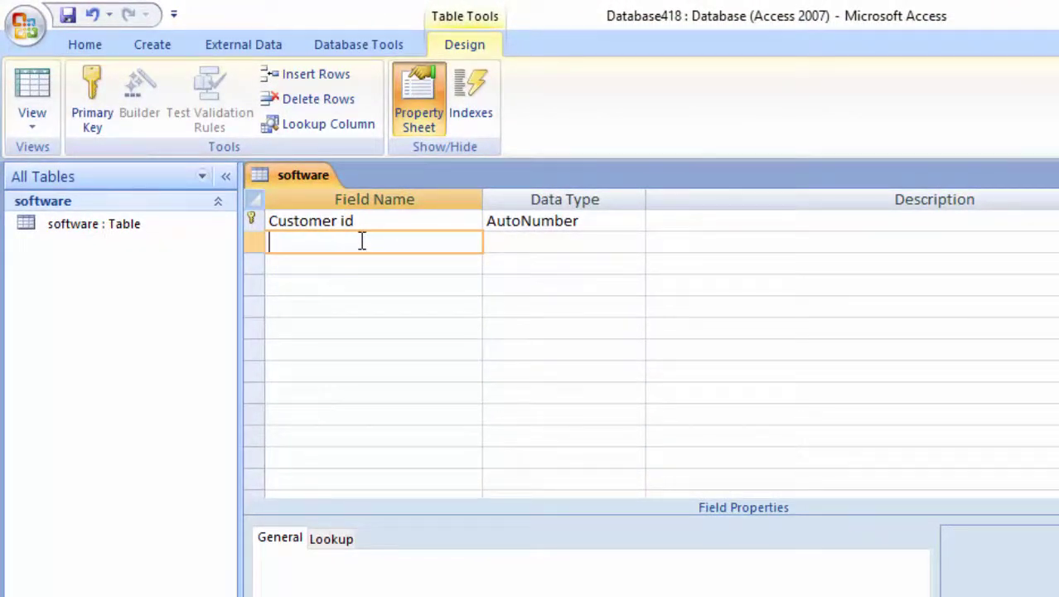
pyautogui.click(359, 241)
pyautogui.write('Cus')
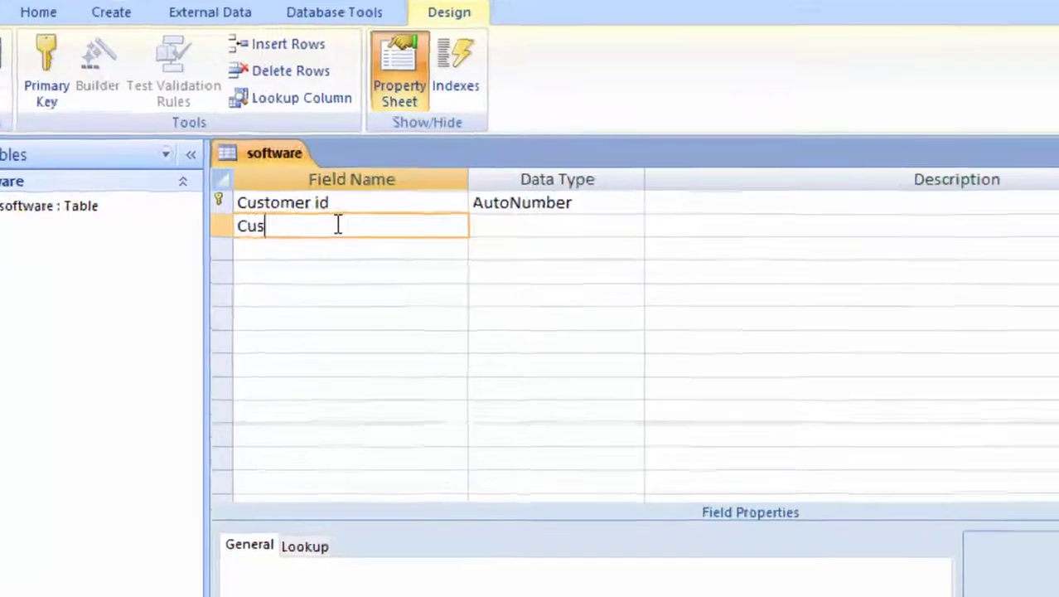
pyautogui.write('tome')
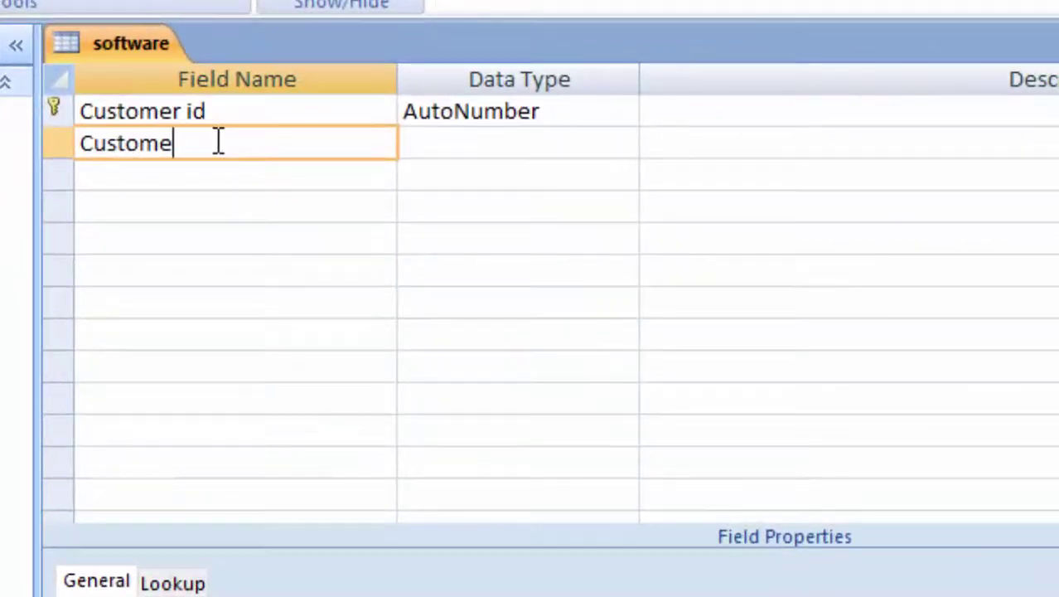
pyautogui.write('r nam')
pyautogui.write('e')
pyautogui.press('Tab')
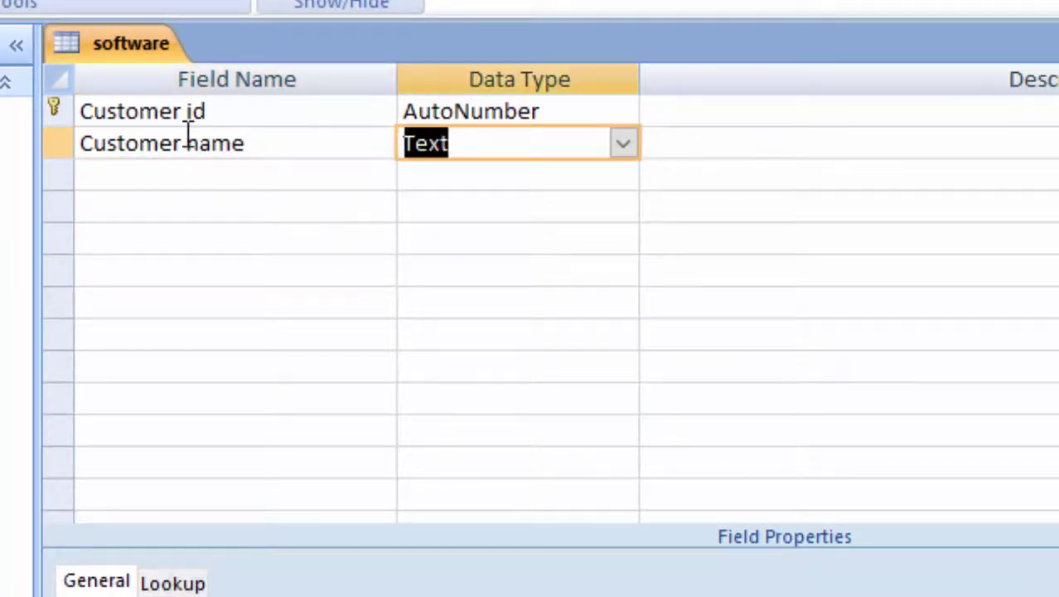
pyautogui.click(174, 176)
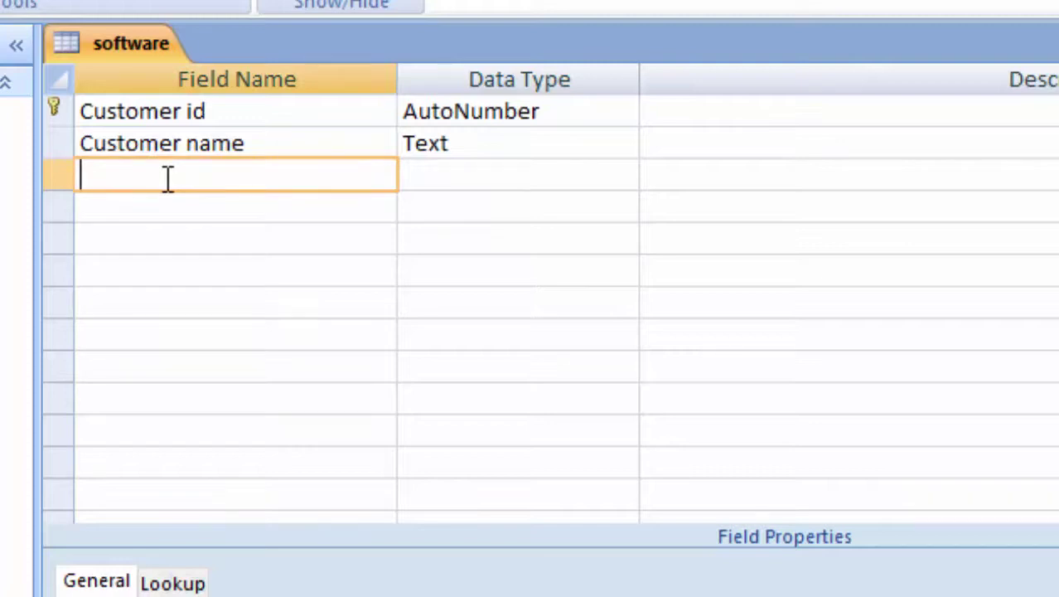
pyautogui.write('Pro')
pyautogui.write('duc')
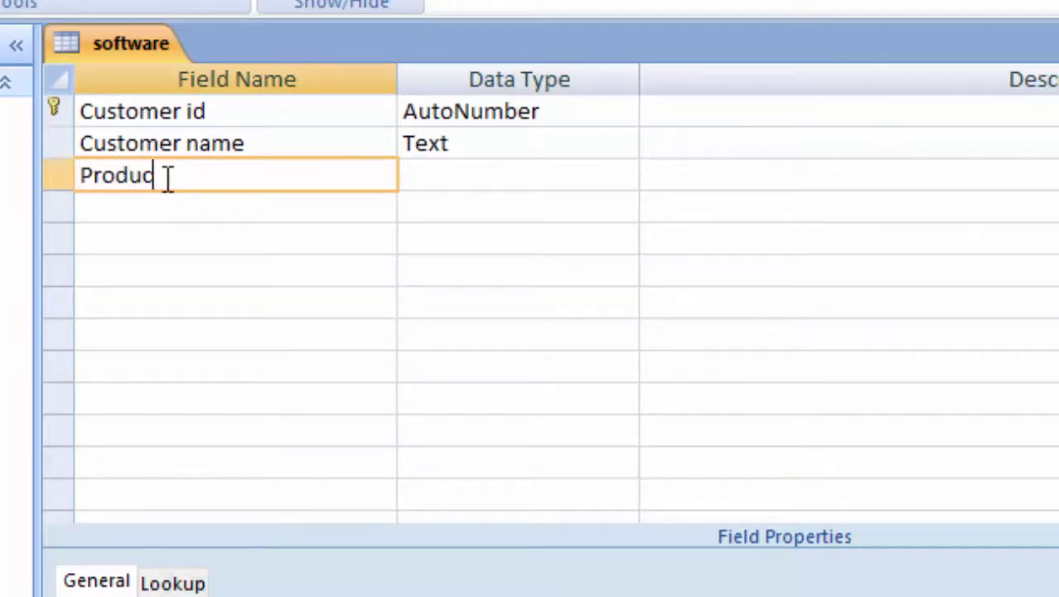
pyautogui.write('t nam')
pyautogui.write('e')
pyautogui.press('Tab')
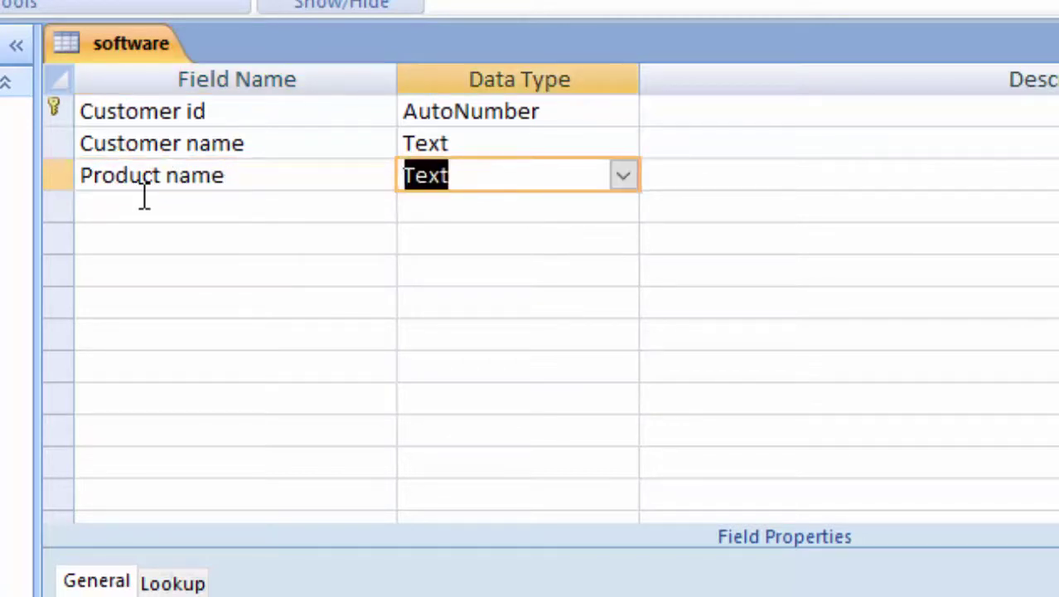
# - Add a Price field with the Currency data type
pyautogui.click(142, 201)
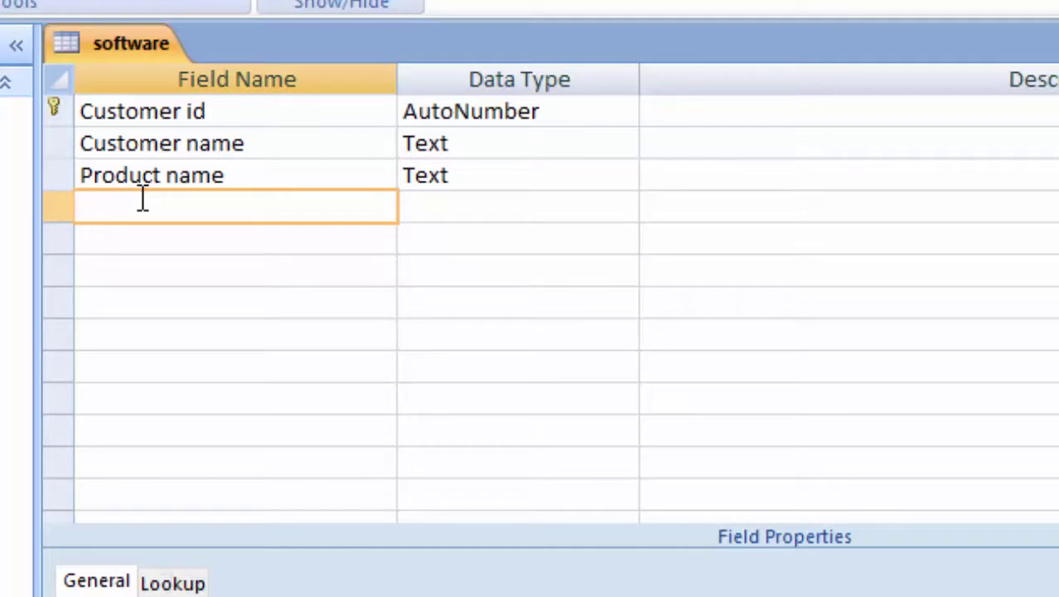
pyautogui.write('Price')
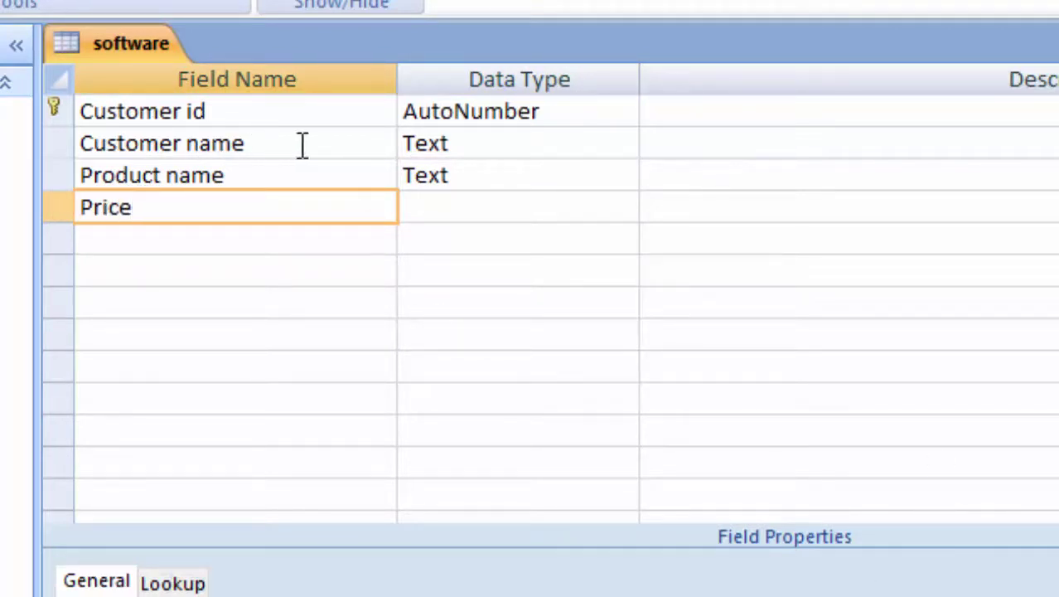
pyautogui.click(481, 216)
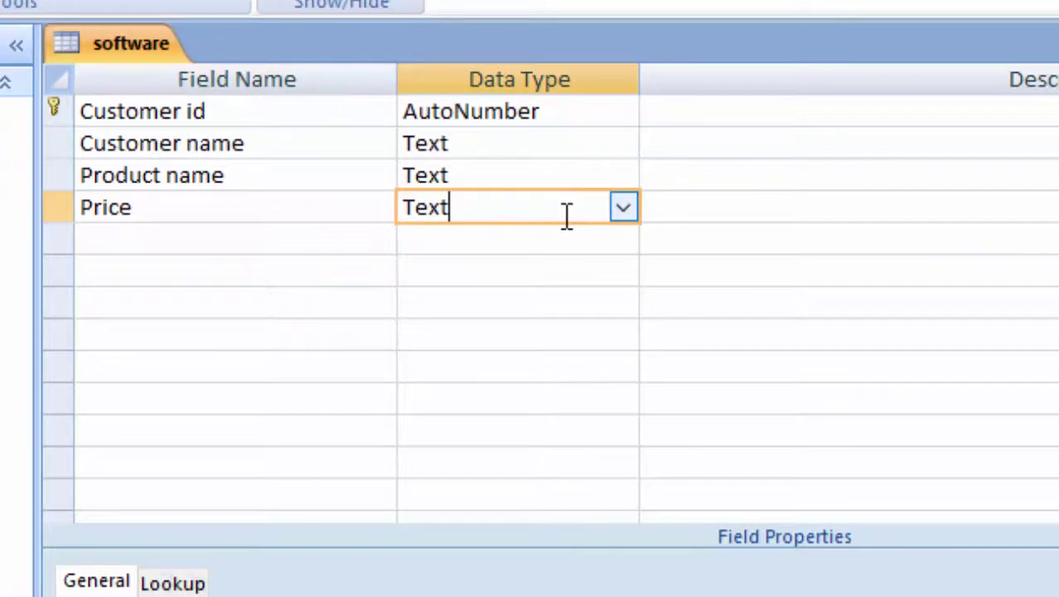
pyautogui.click(623, 209)
pyautogui.click(500, 373)
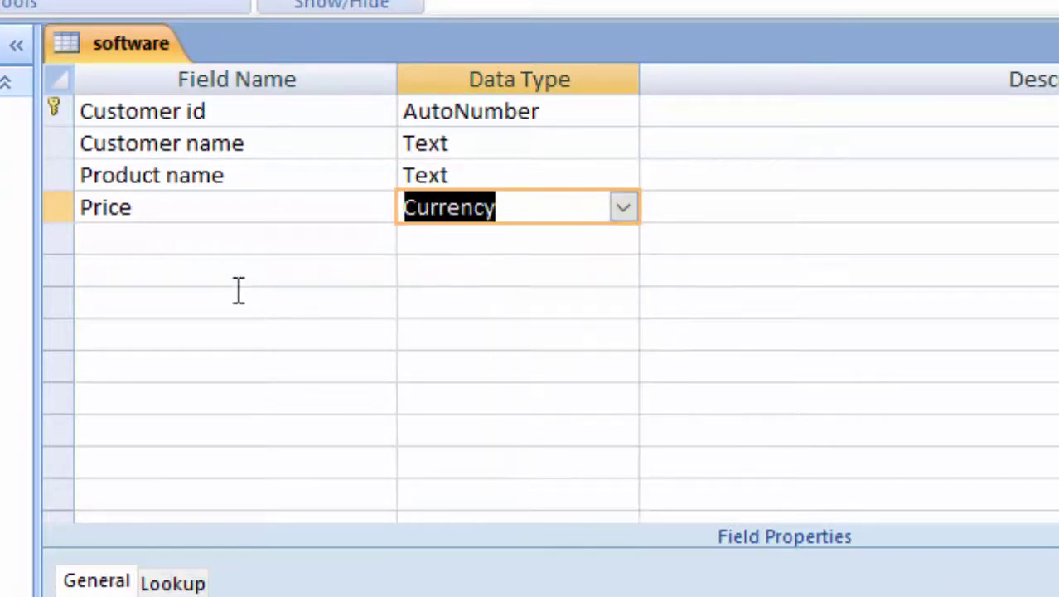
pyautogui.click(213, 234)
# - Add a Unit field as a Number with Double field size
pyautogui.write('U')
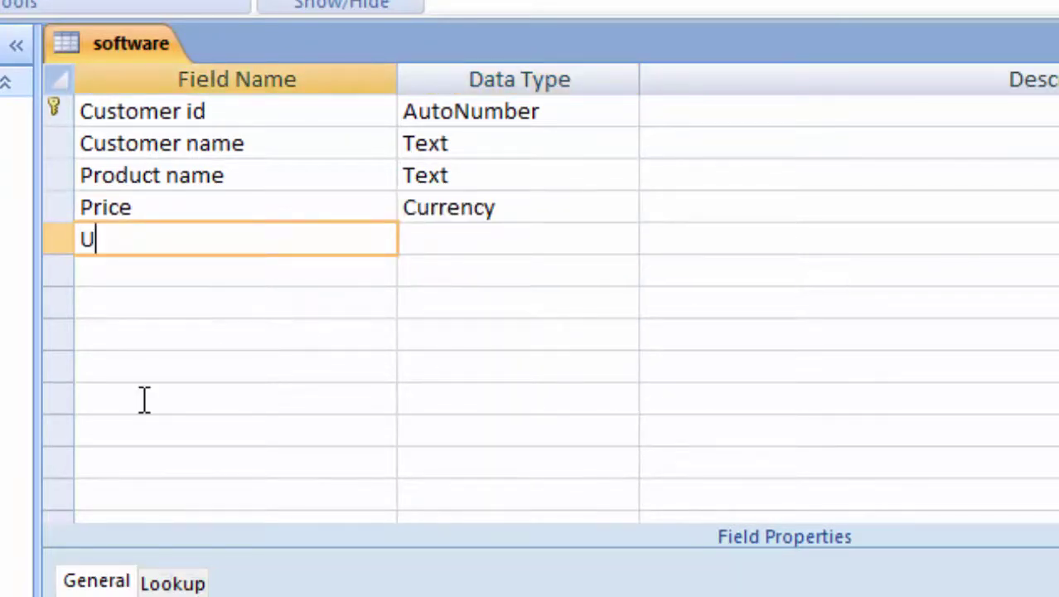
pyautogui.write('nit')
pyautogui.press('Tab')
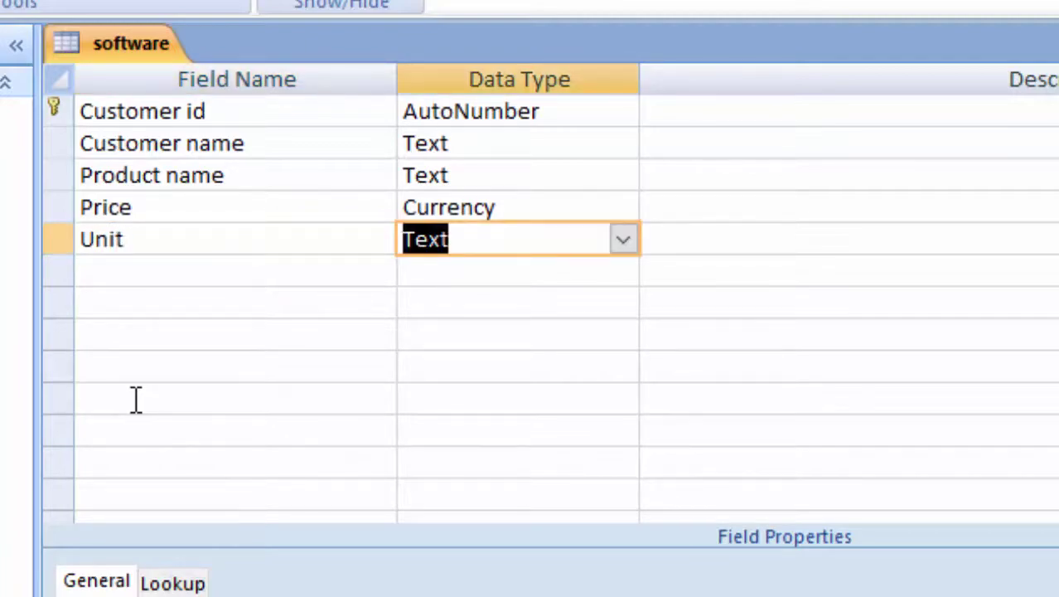
pyautogui.click(623, 239)
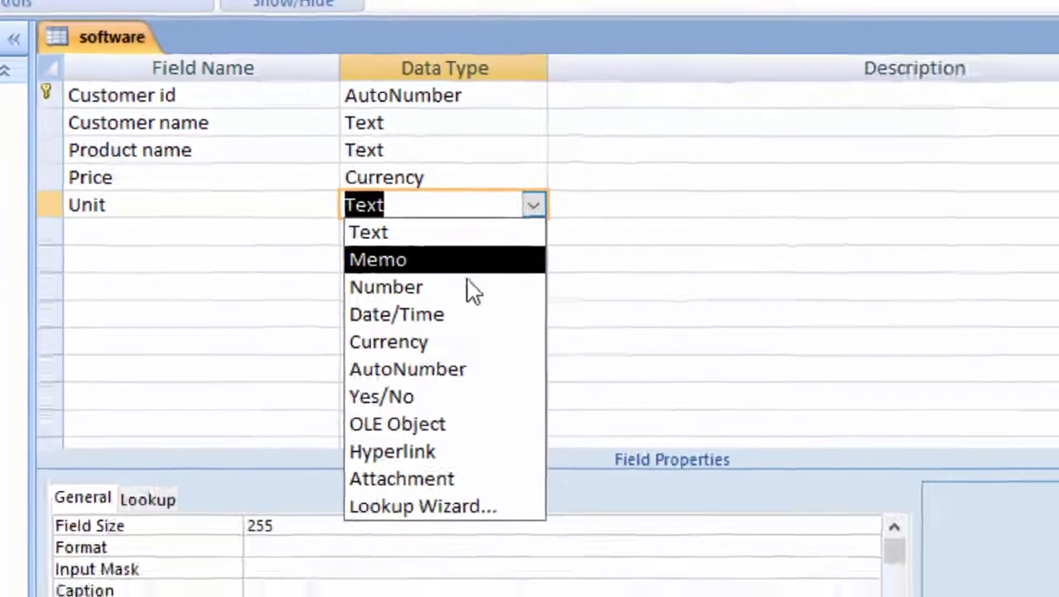
pyautogui.click(472, 288)
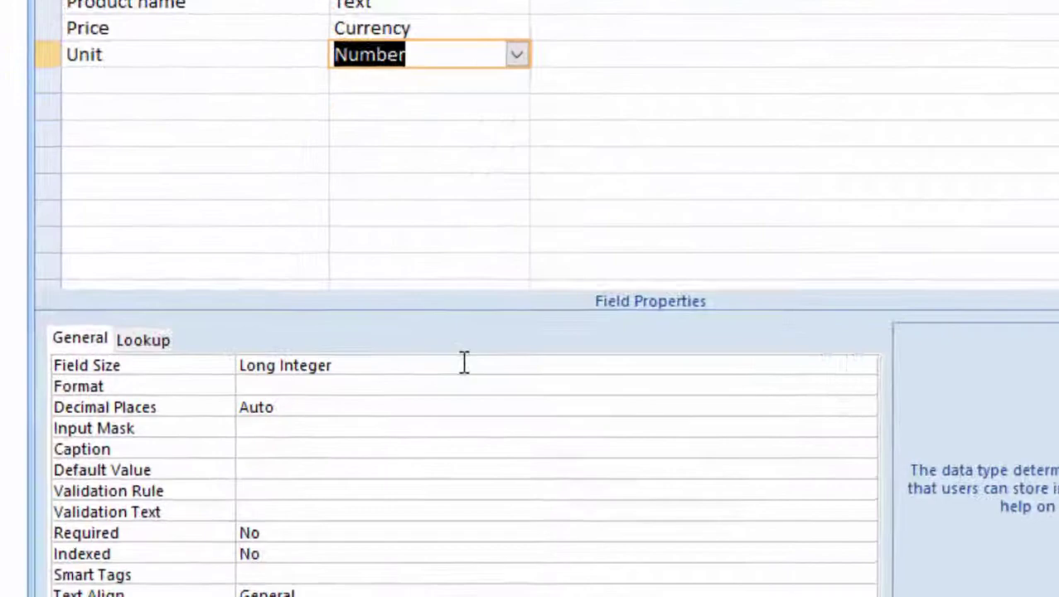
pyautogui.click(464, 525)
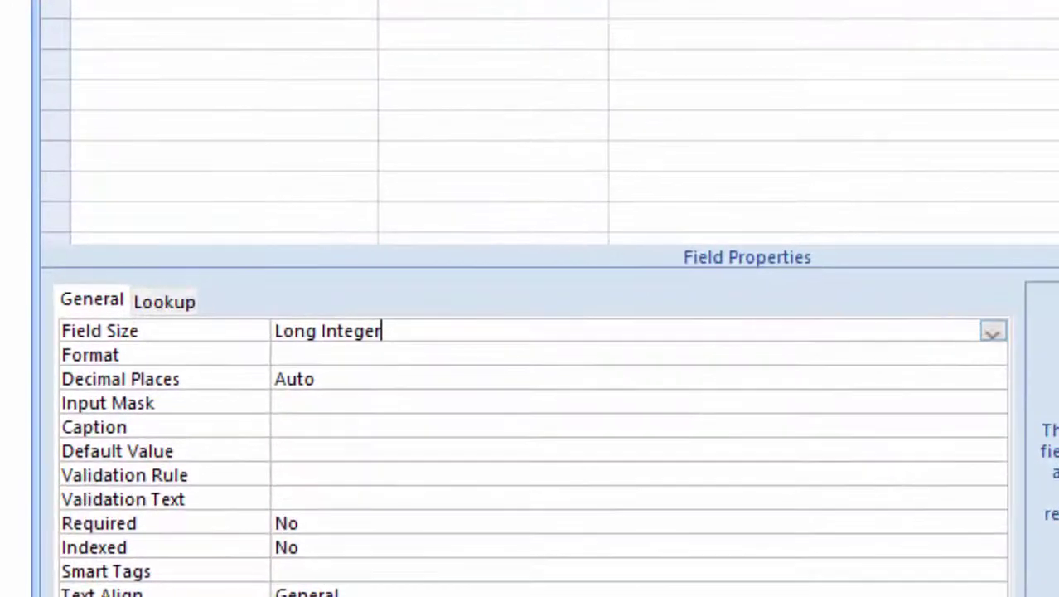
pyautogui.click(993, 333)
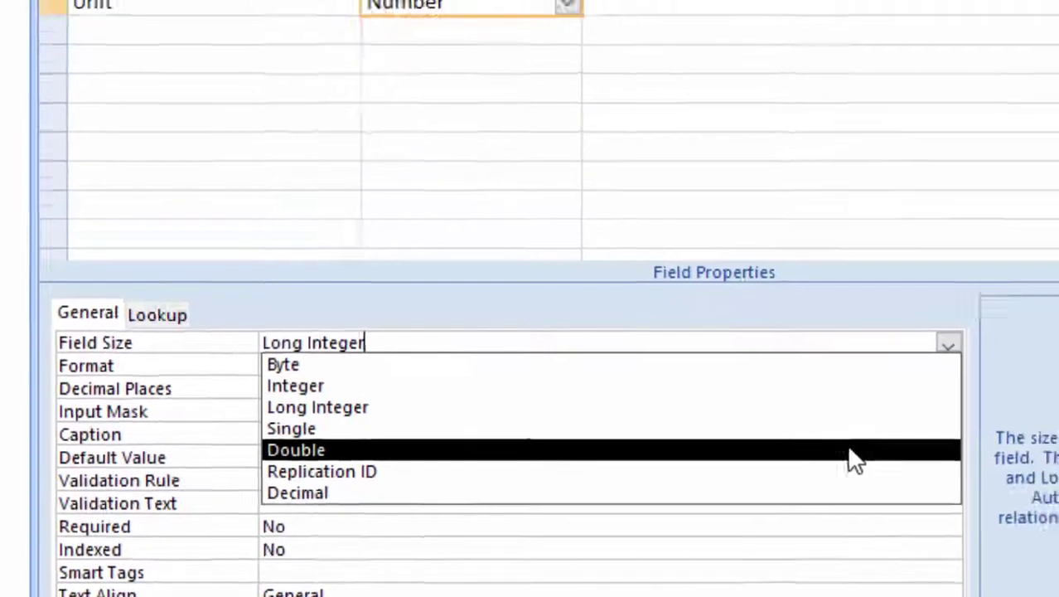
pyautogui.click(853, 460)
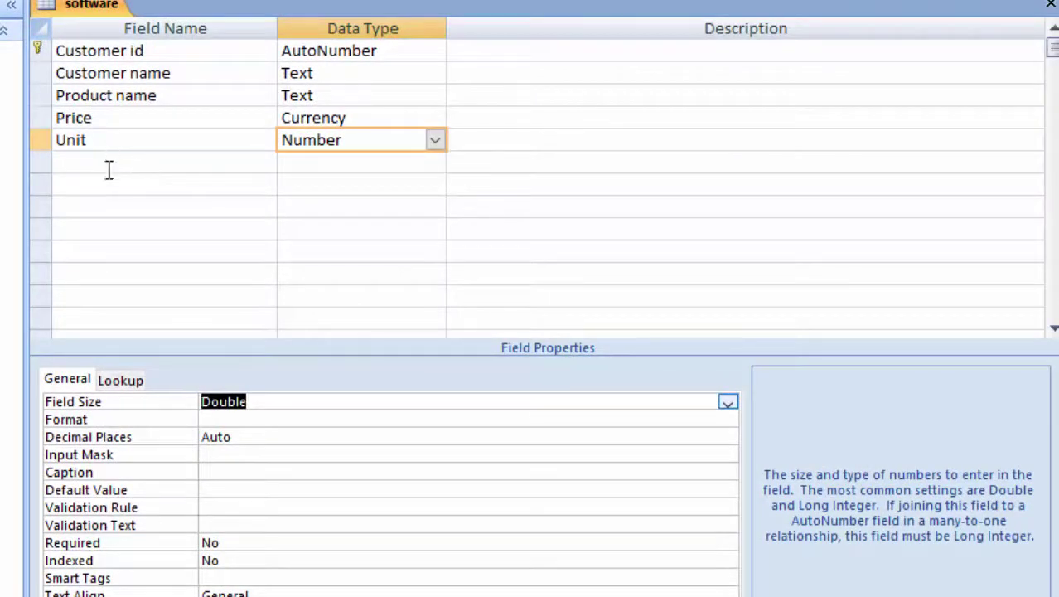
# - Add a Tax field as a Number with Double size and Percent format
pyautogui.click(109, 168)
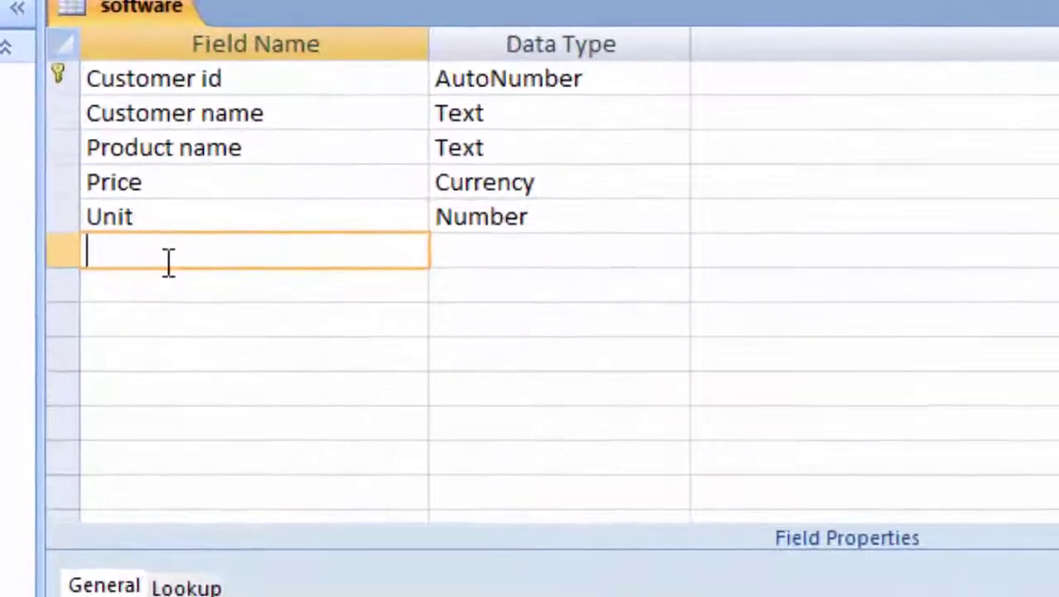
pyautogui.write('T')
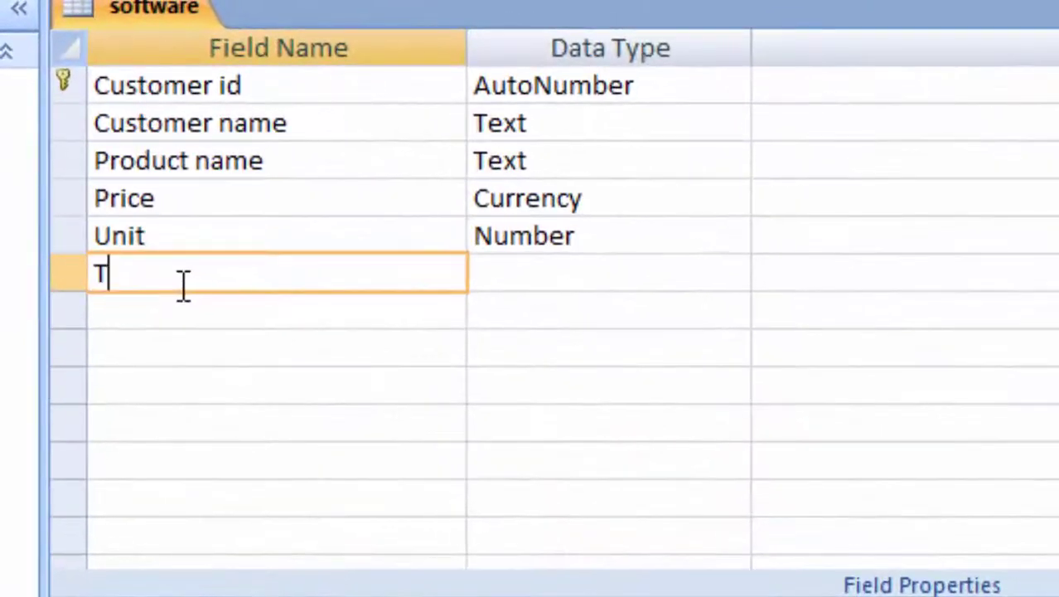
pyautogui.write('ax')
pyautogui.press('Tab')
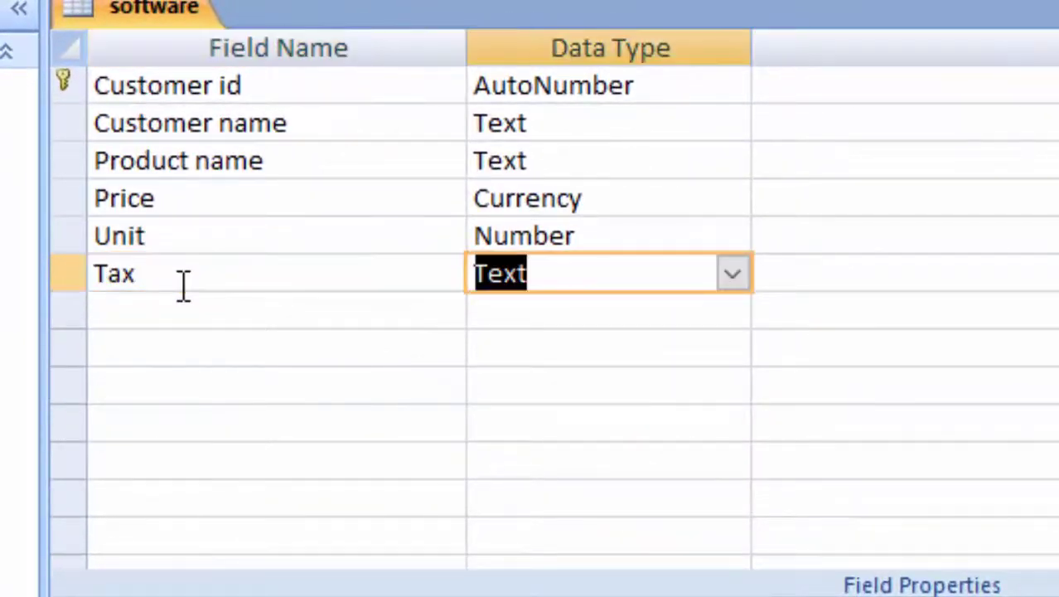
pyautogui.click(734, 276)
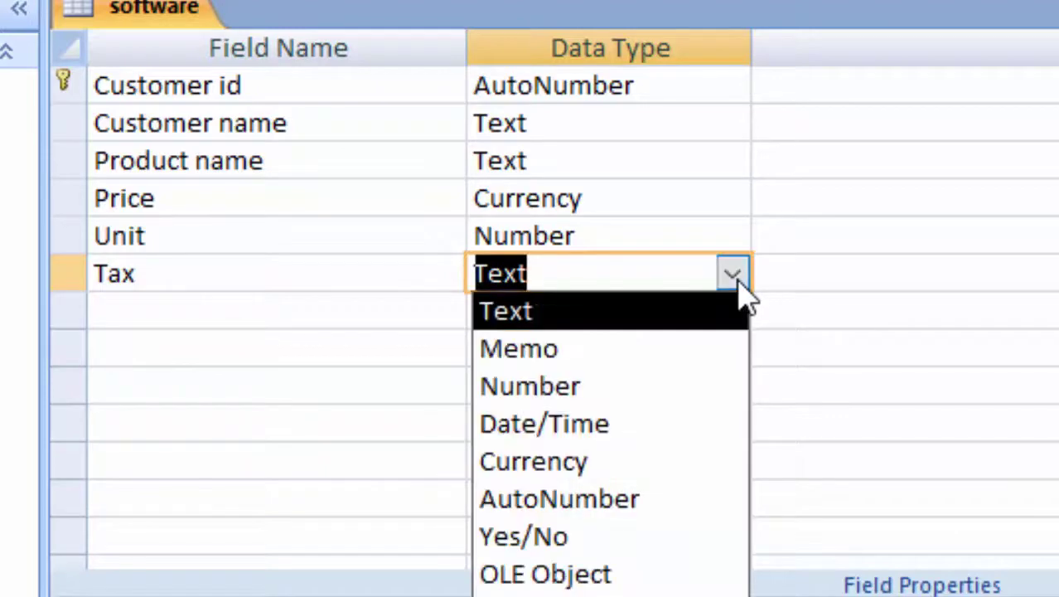
pyautogui.click(621, 386)
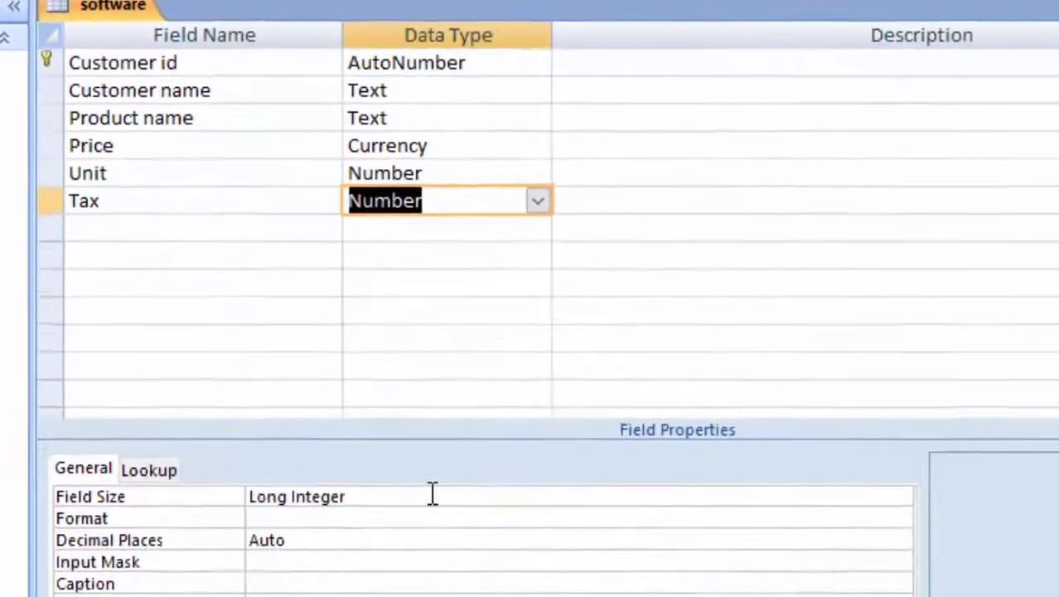
pyautogui.click(655, 410)
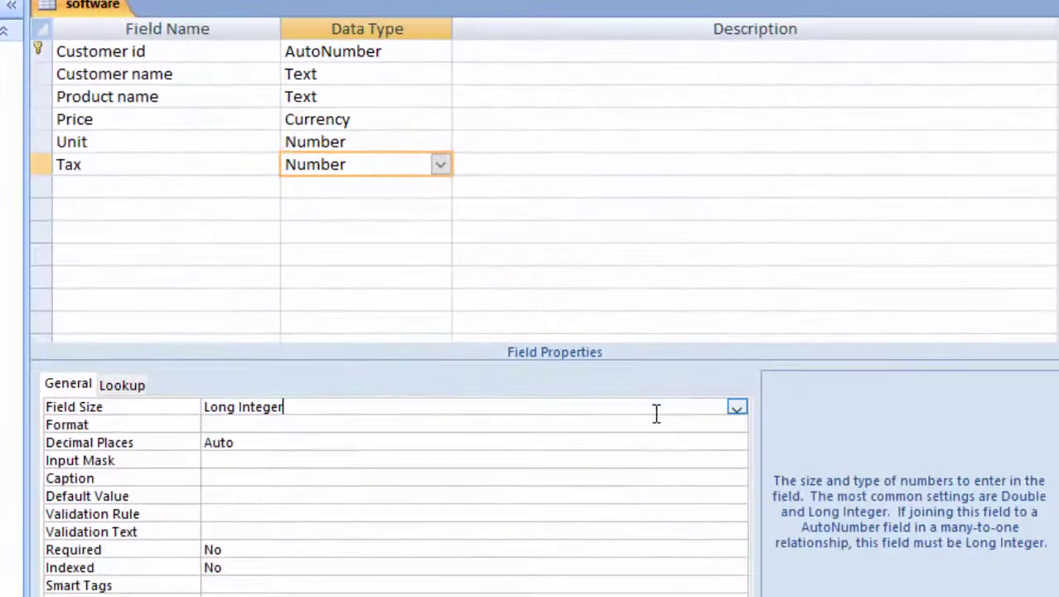
pyautogui.click(737, 406)
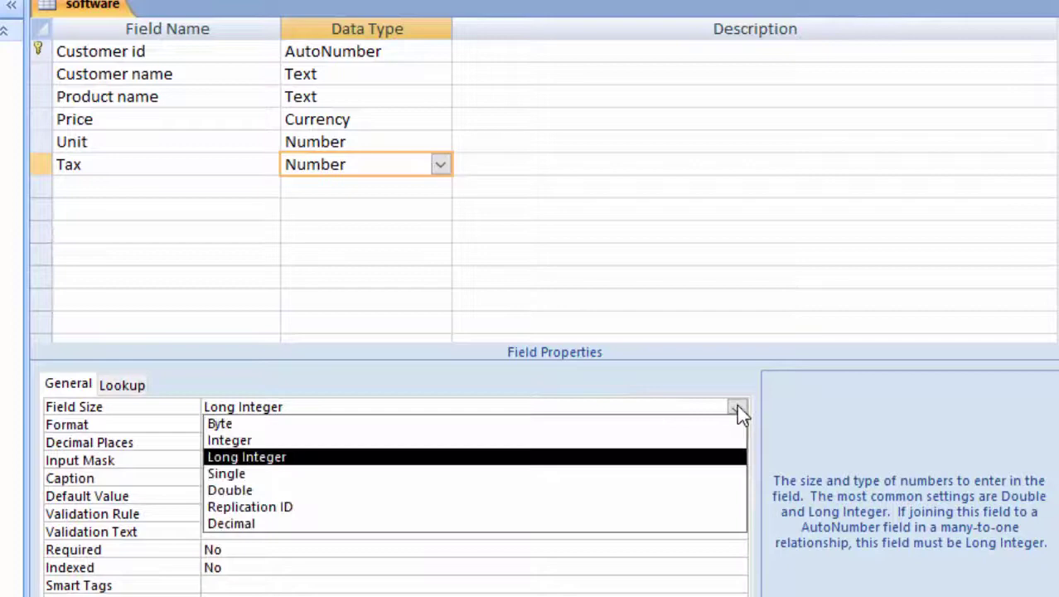
pyautogui.click(614, 492)
pyautogui.click(238, 420)
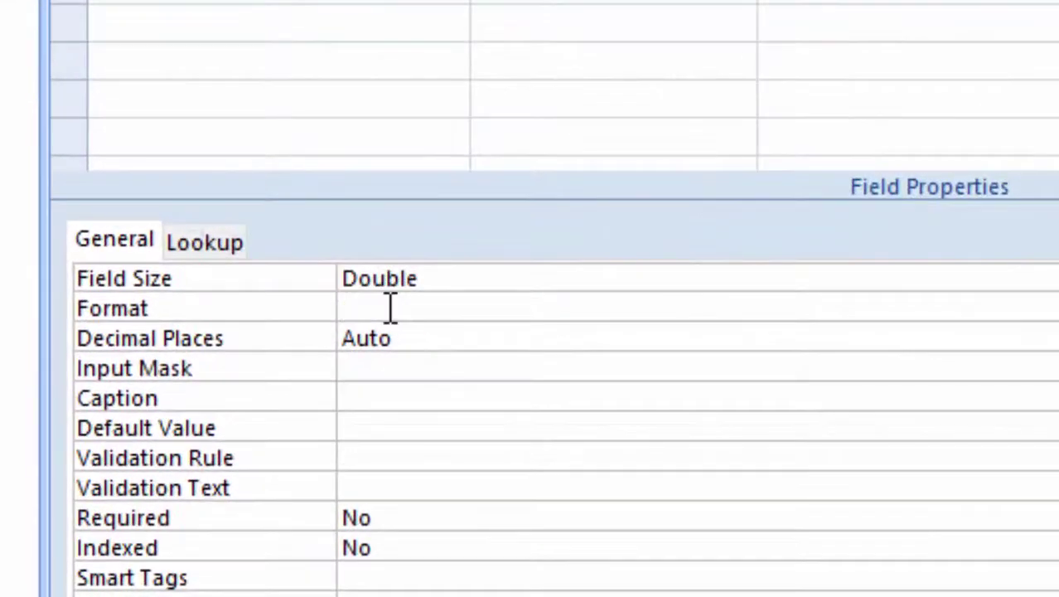
pyautogui.write('Perc')
pyautogui.write('ent')
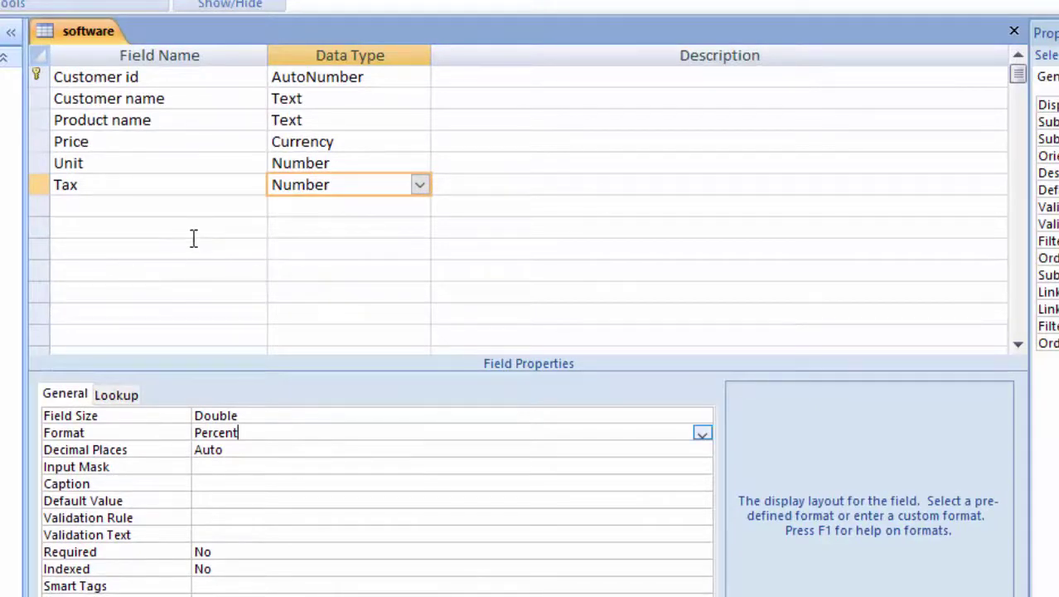
# - Save the table design, open its datasheet, and generate a form from the software table
pyautogui.click(132, 206)
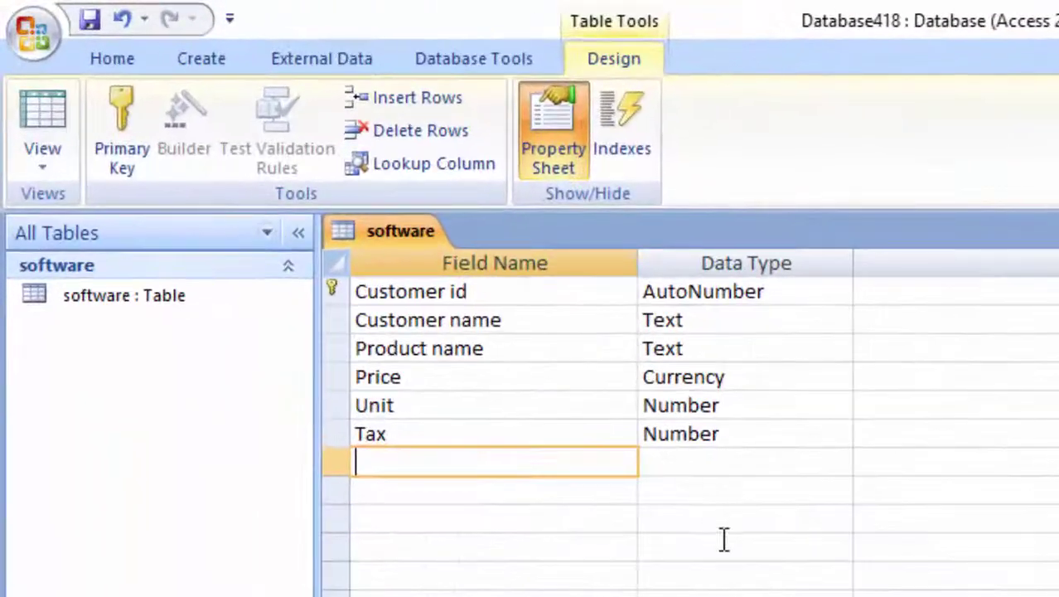
pyautogui.click(38, 106)
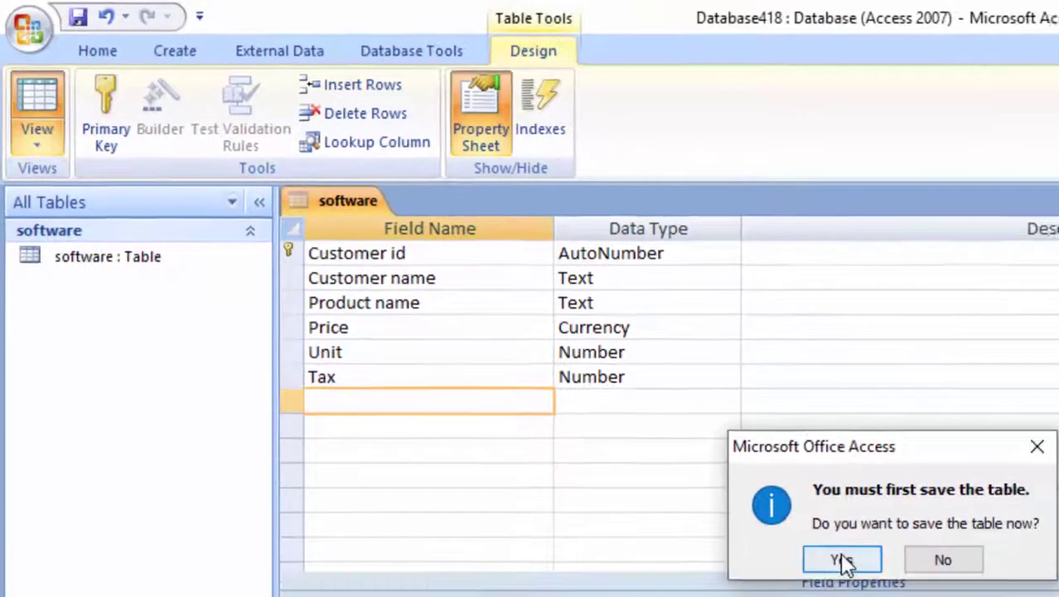
pyautogui.click(843, 560)
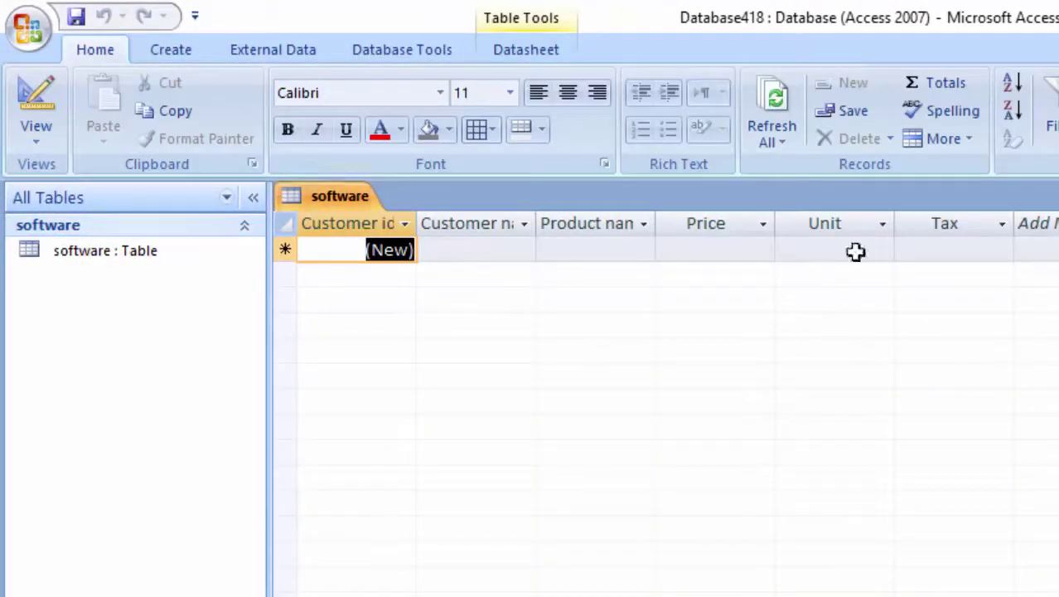
pyautogui.click(183, 53)
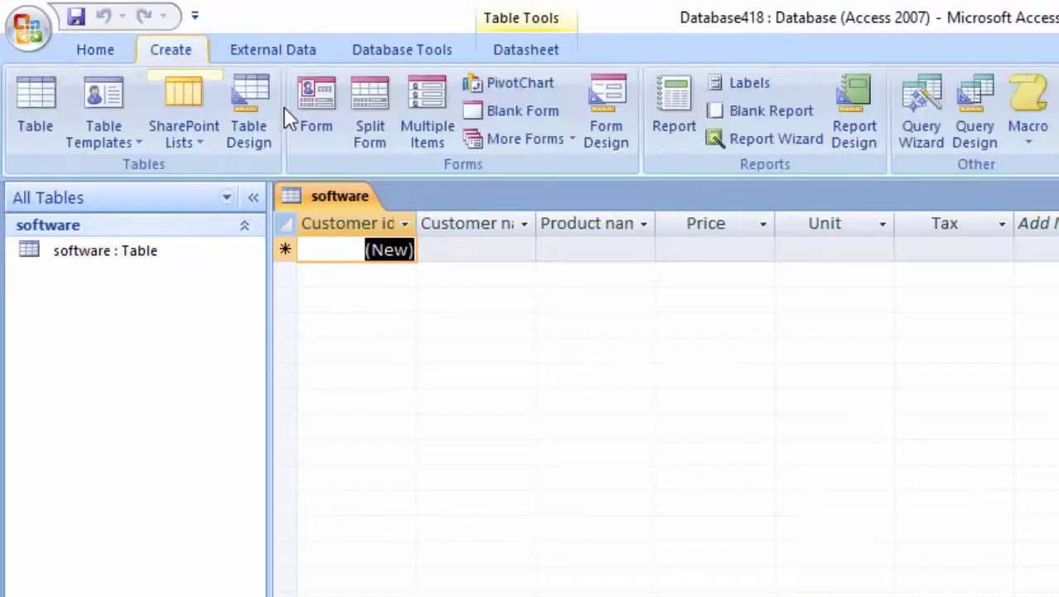
pyautogui.click(316, 107)
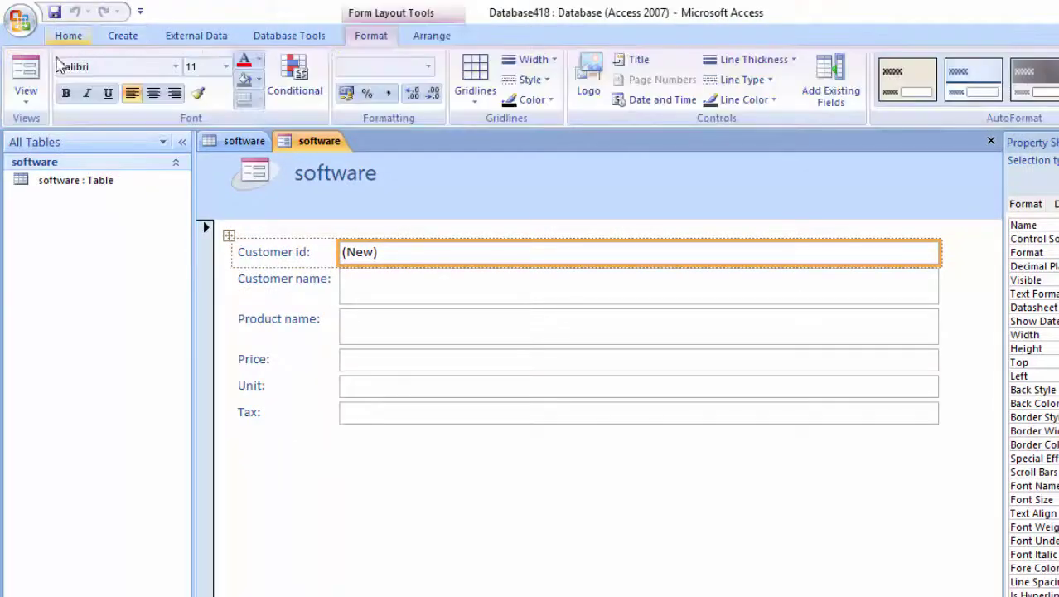
# - Put the software form in Design View and drag the Form Footer section taller
pyautogui.click(25, 106)
pyautogui.click(67, 222)
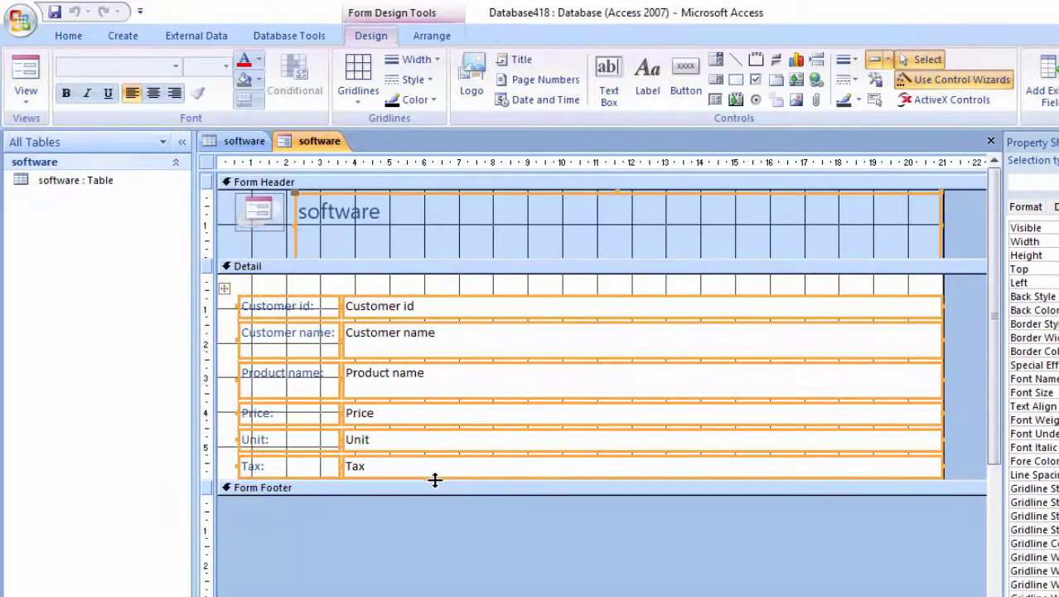
pyautogui.moveTo(435, 494); pyautogui.dragTo(426, 590)
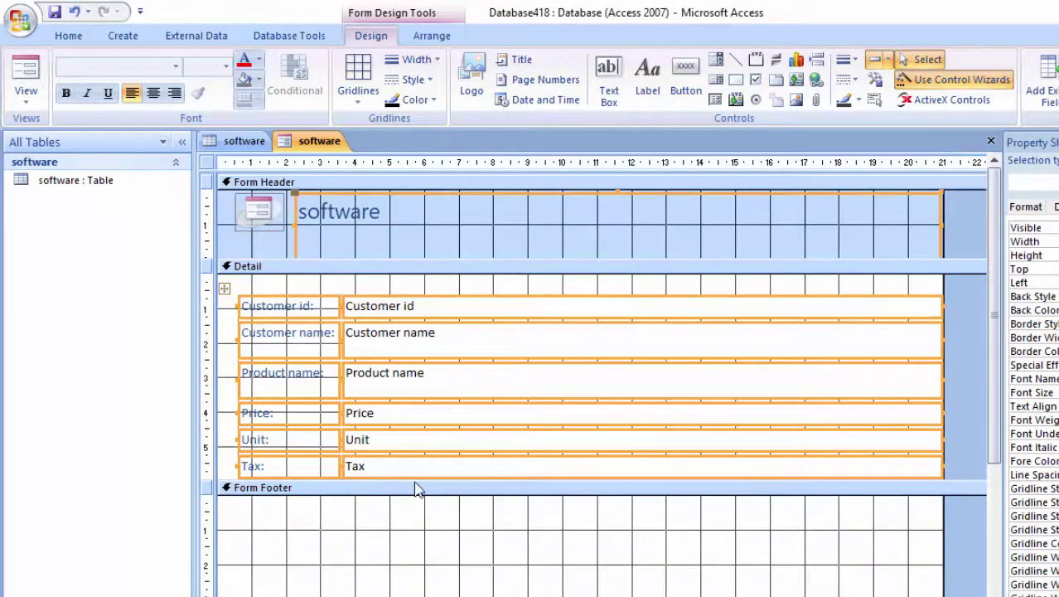
pyautogui.moveTo(419, 489); pyautogui.dragTo(414, 513)
pyautogui.scroll(-3, 423, 561)
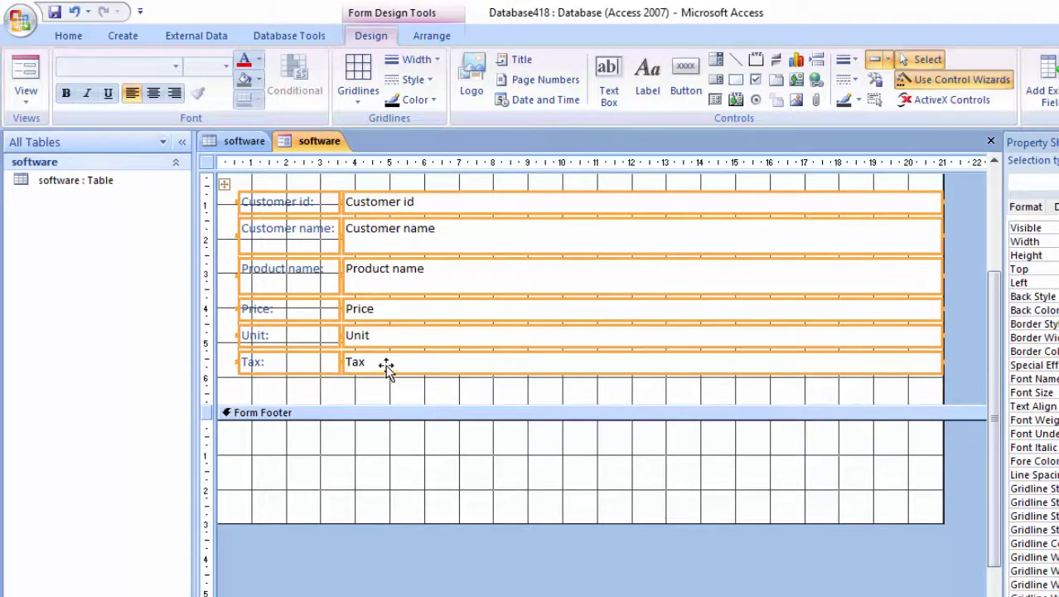
pyautogui.click(26, 91)
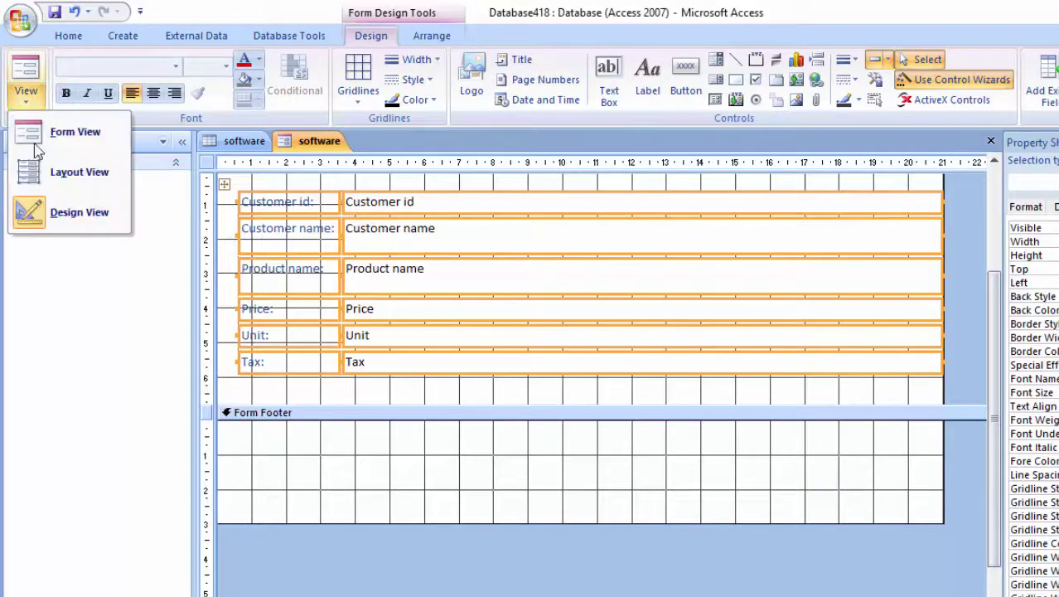
pyautogui.click(245, 141)
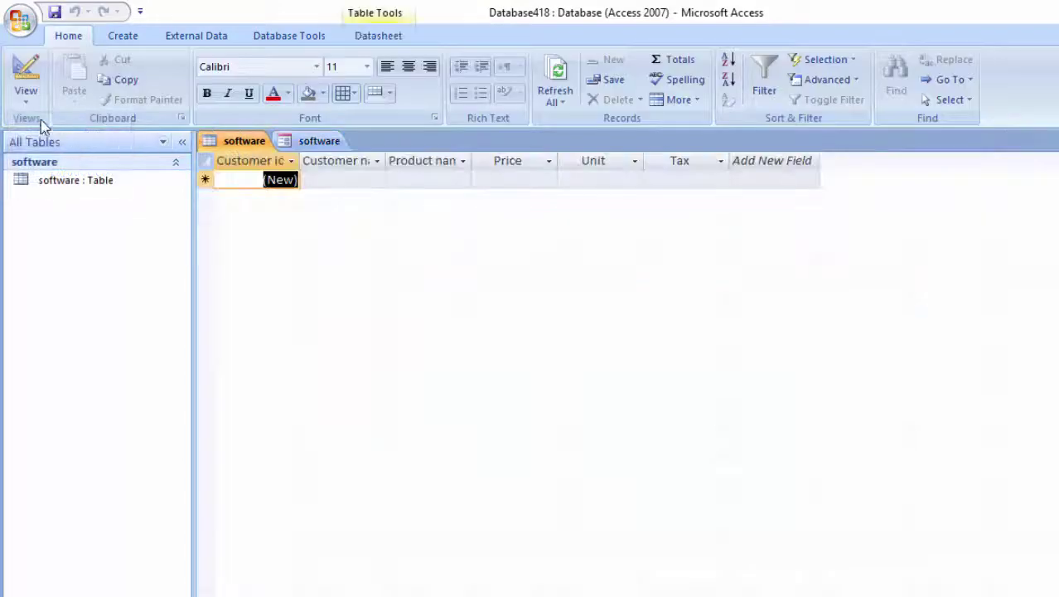
pyautogui.click(28, 112)
pyautogui.click(59, 254)
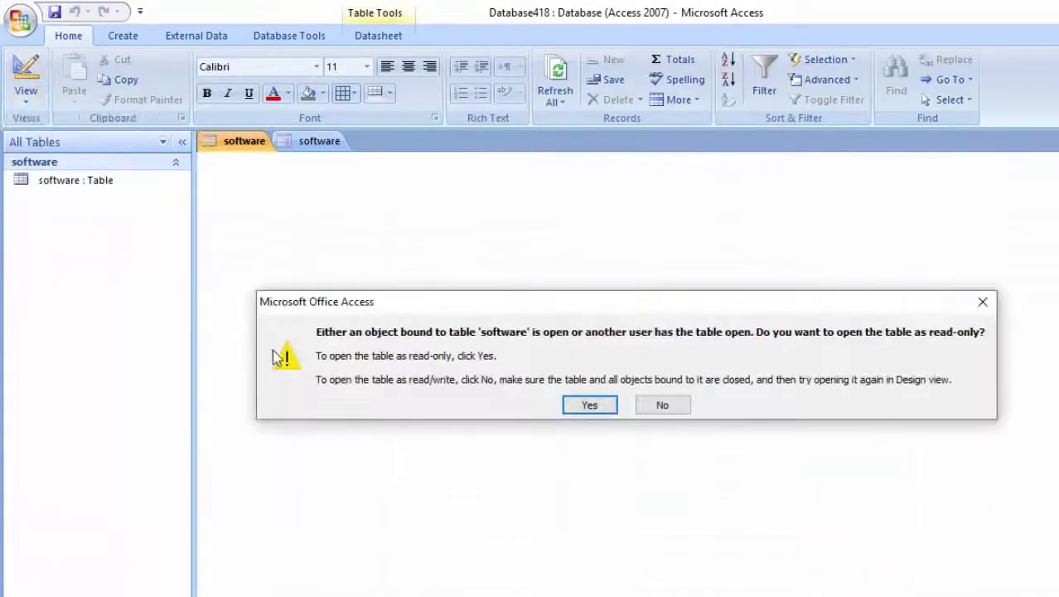
pyautogui.click(598, 405)
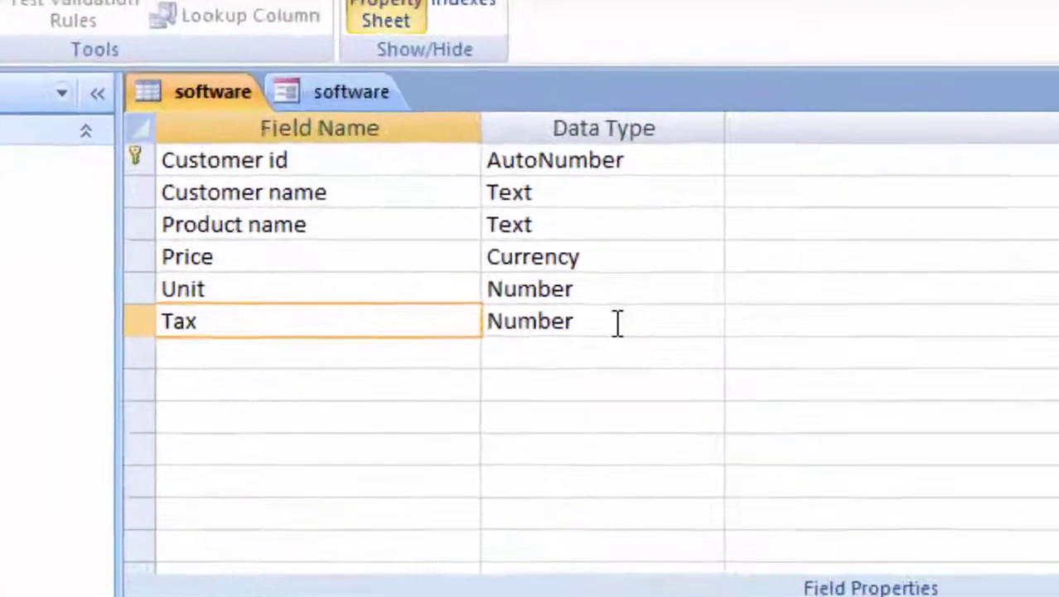
pyautogui.click(462, 267)
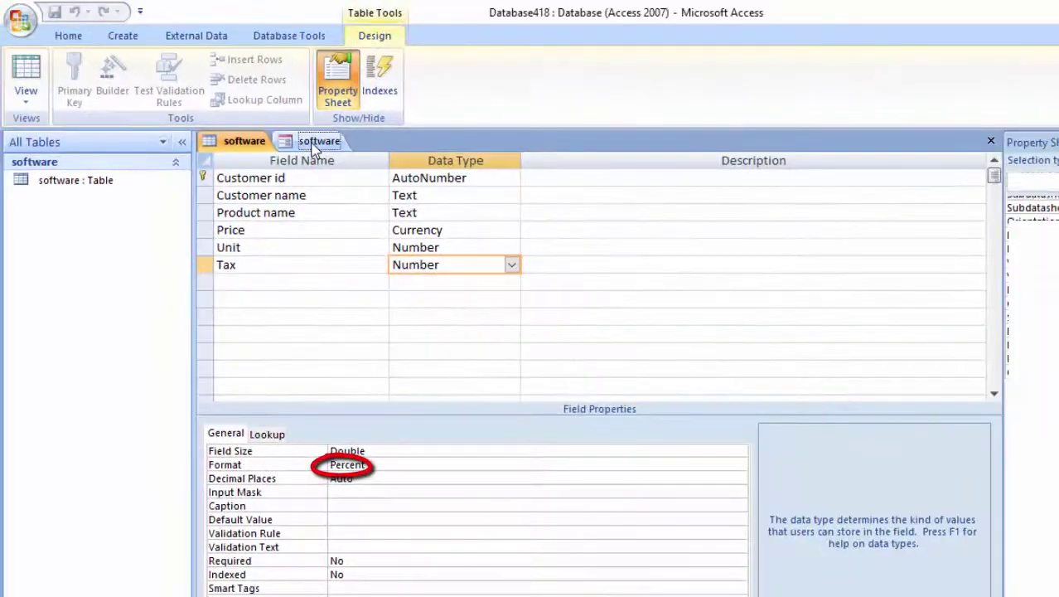
pyautogui.click(327, 140)
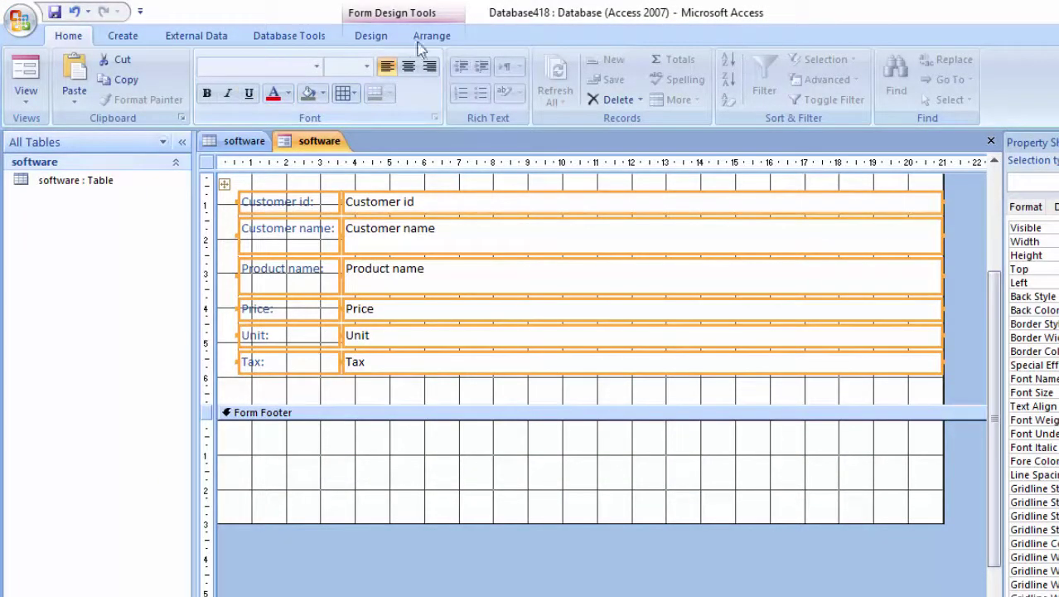
# - Draw an unbound text box, Text12, in the Form Footer and caption its label 'Total'
pyautogui.click(370, 36)
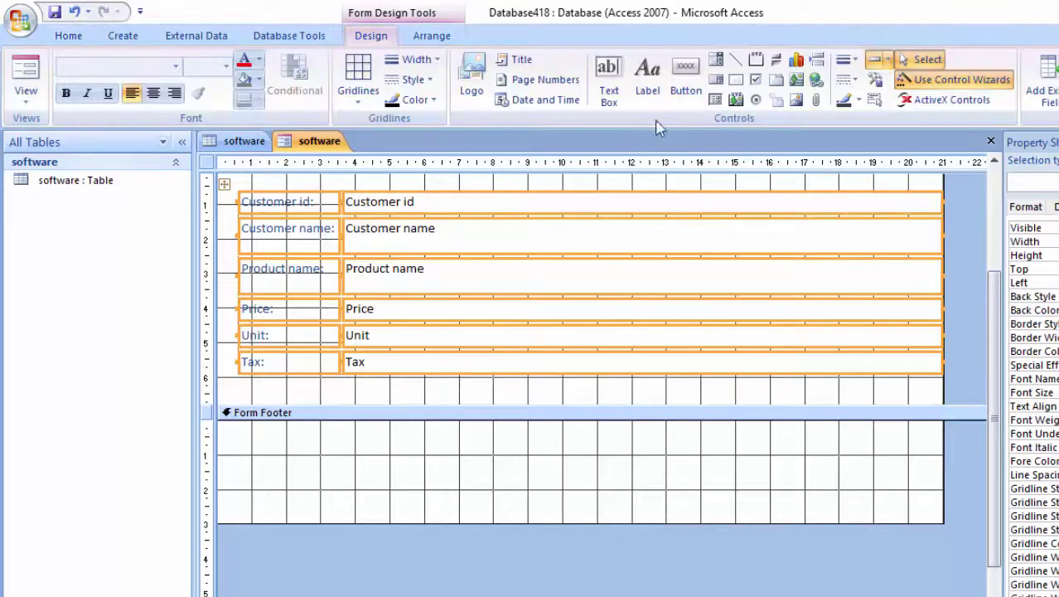
pyautogui.click(610, 83)
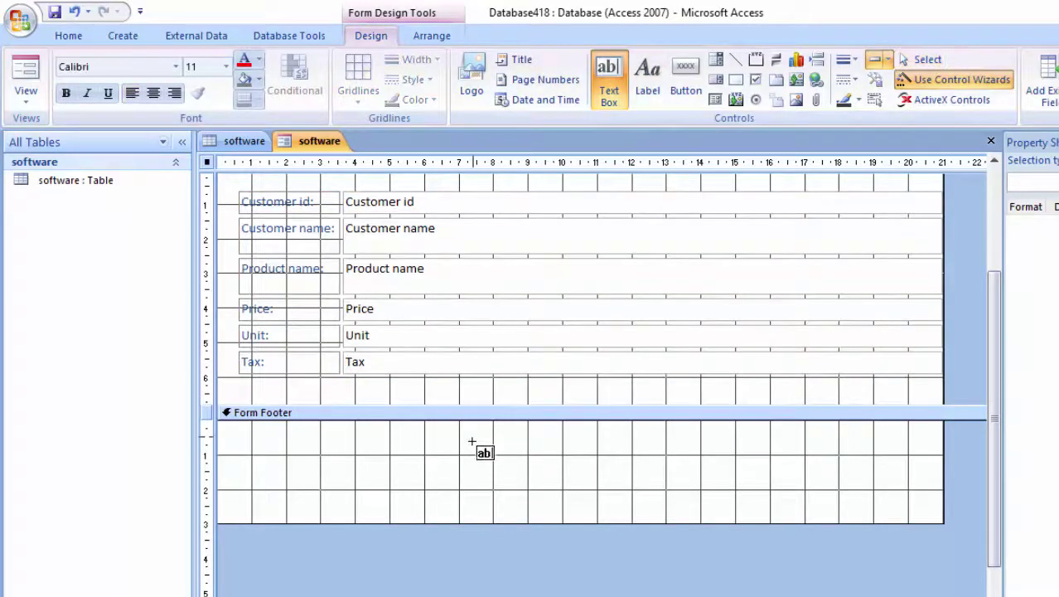
pyautogui.moveTo(472, 438); pyautogui.dragTo(601, 464)
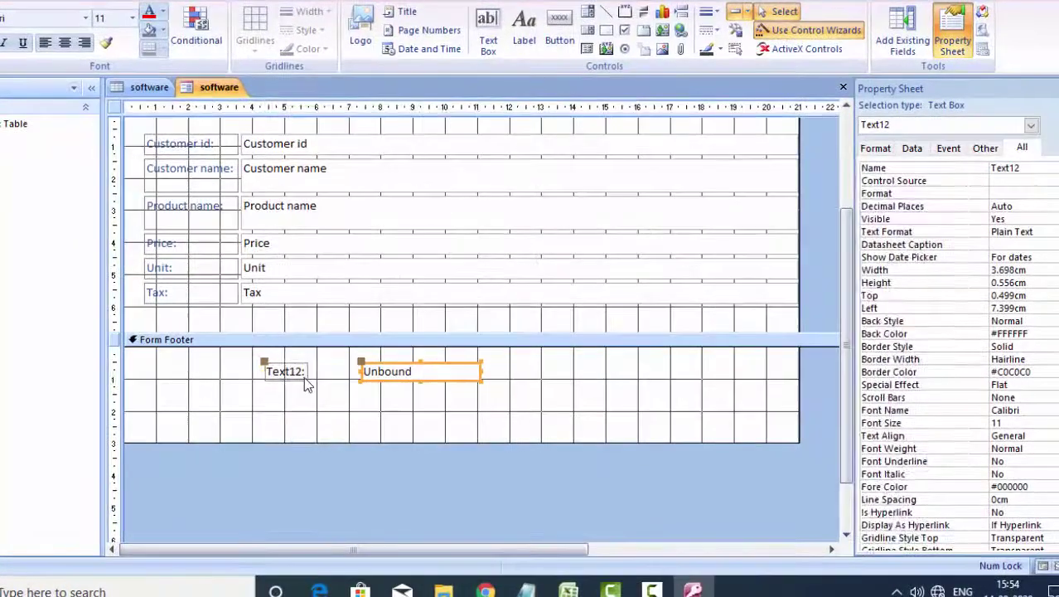
pyautogui.click(303, 379)
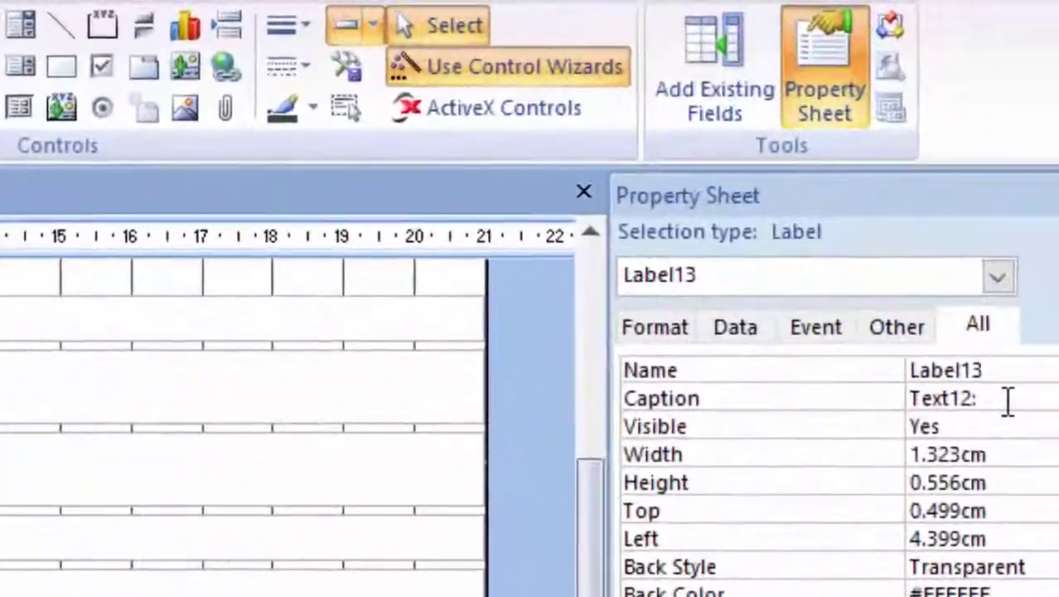
pyautogui.click(1009, 401)
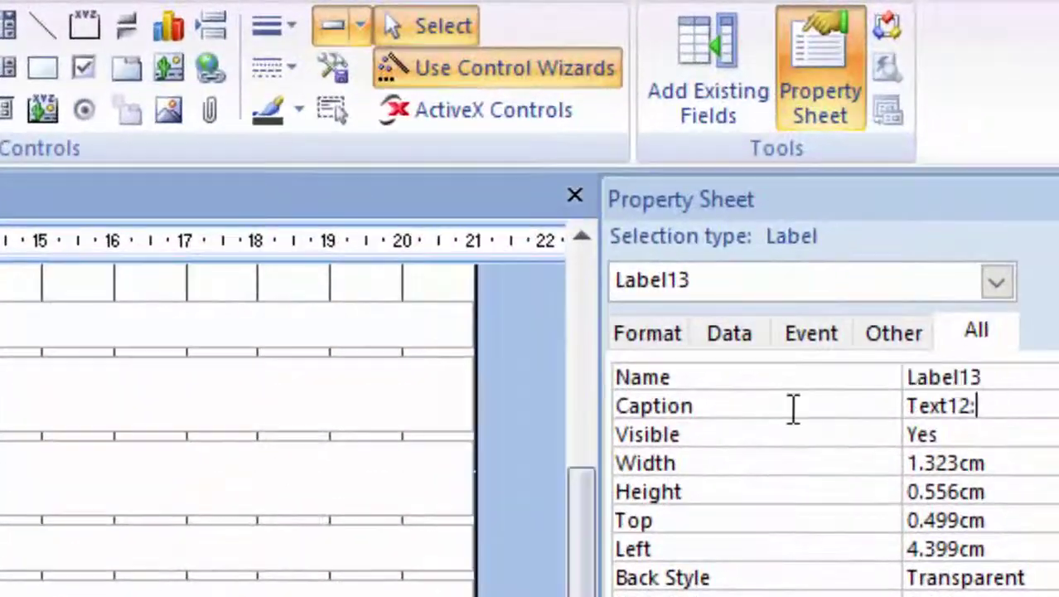
pyautogui.click(745, 411)
pyautogui.press('Delete')
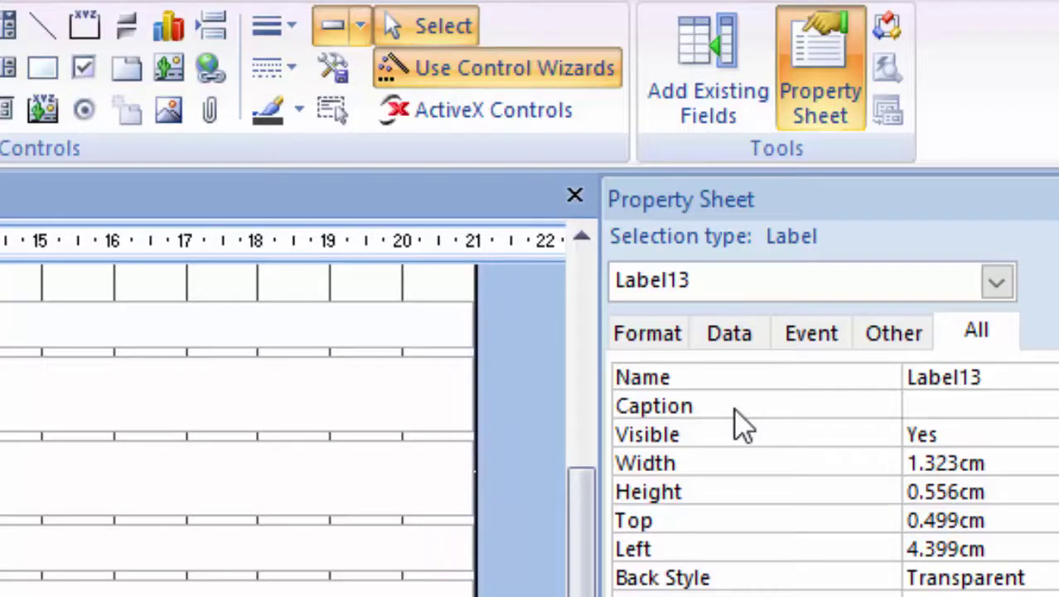
pyautogui.write('Total')
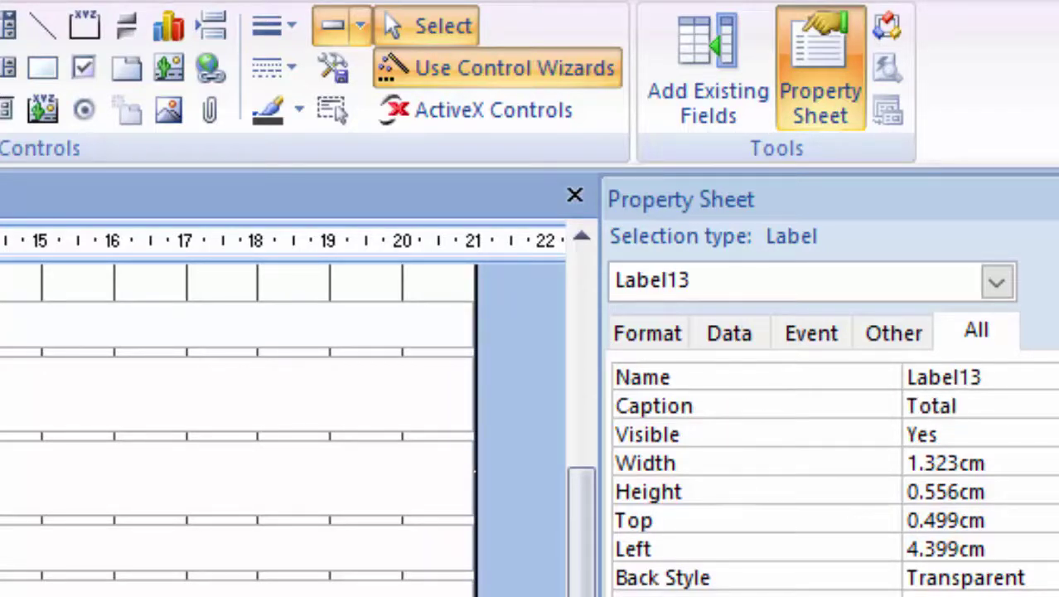
pyautogui.click(363, 429)
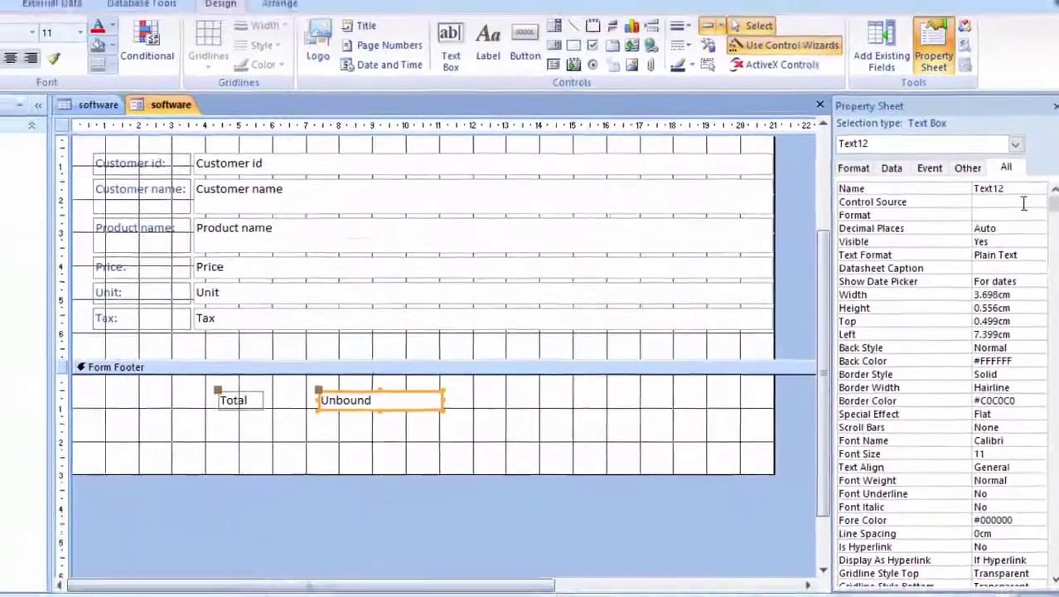
pyautogui.click(1023, 203)
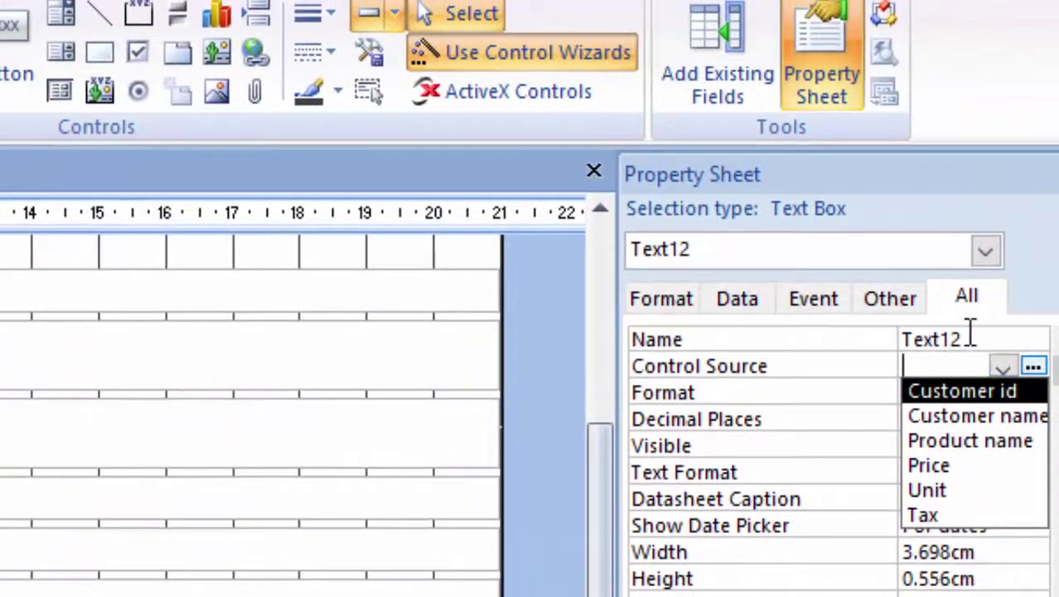
# - Rename the footer text box from Text12 to Total
pyautogui.click(961, 340)
pyautogui.moveTo(961, 340)
pyautogui.mouseDown()
pyautogui.moveTo(862, 322)
pyautogui.moveTo(770, 490)
pyautogui.mouseUp()
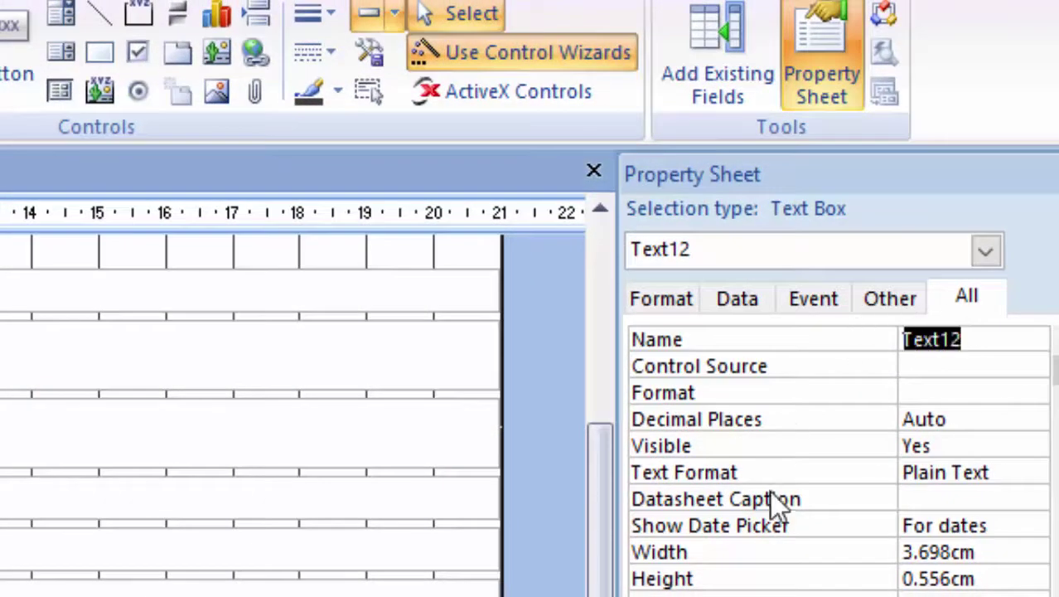
pyautogui.press('BackSpace')
pyautogui.write('T')
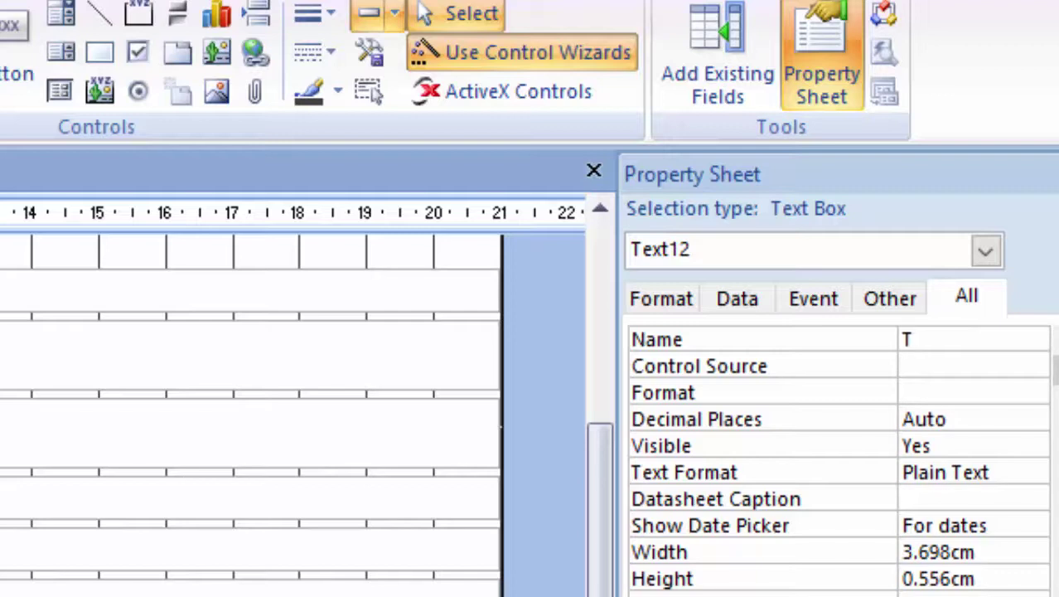
pyautogui.write('otal')
pyautogui.press('Return')
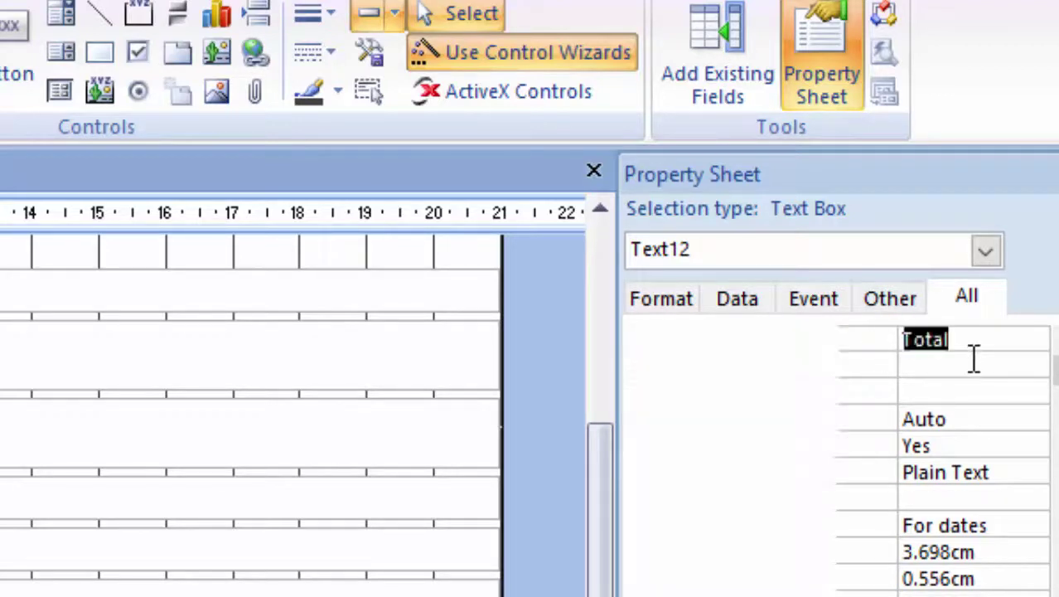
# - Build the Total box's control source =[Price]*[Unit] in the Expression Builder
pyautogui.hotkey('ctrl', 'F2')
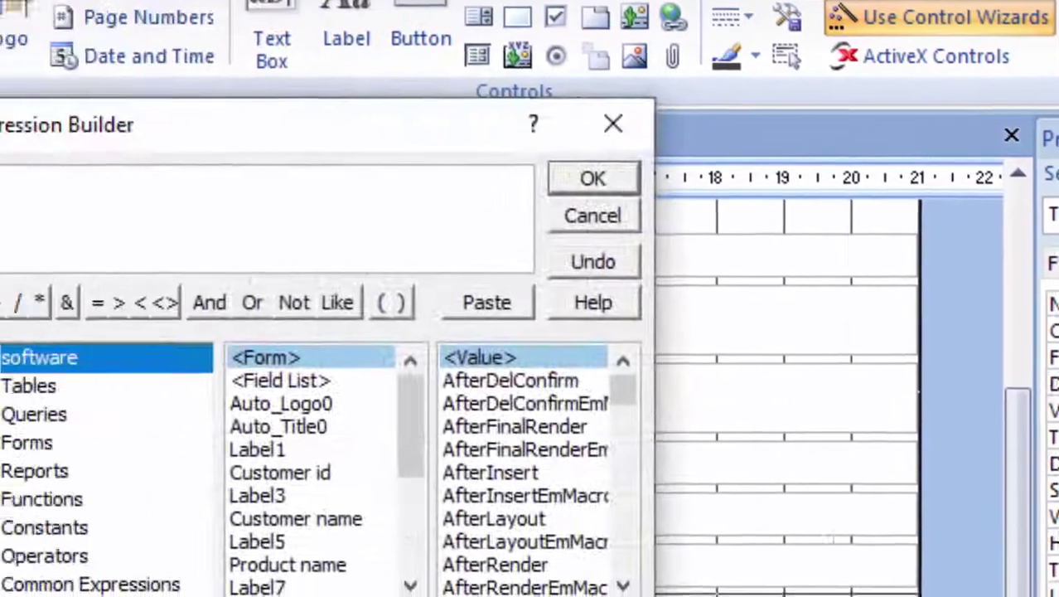
pyautogui.write('=')
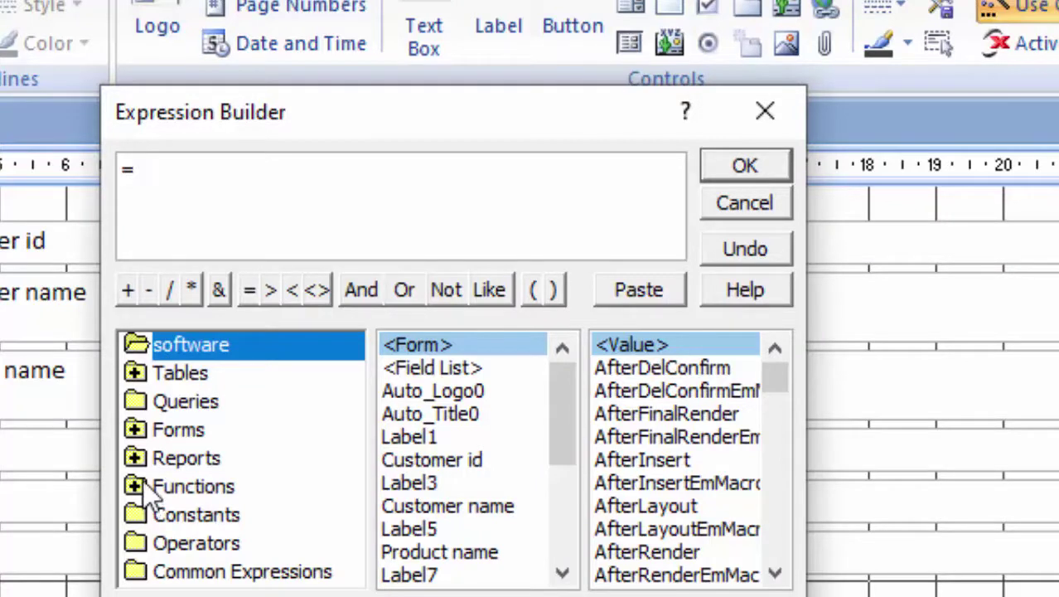
pyautogui.write('Pric')
pyautogui.write('e')
pyautogui.press('BackSpace')
pyautogui.press('BackSpace')
pyautogui.press('BackSpace')
pyautogui.press('BackSpace')
pyautogui.press('BackSpace')
pyautogui.moveTo(556, 459); pyautogui.dragTo(556, 490)
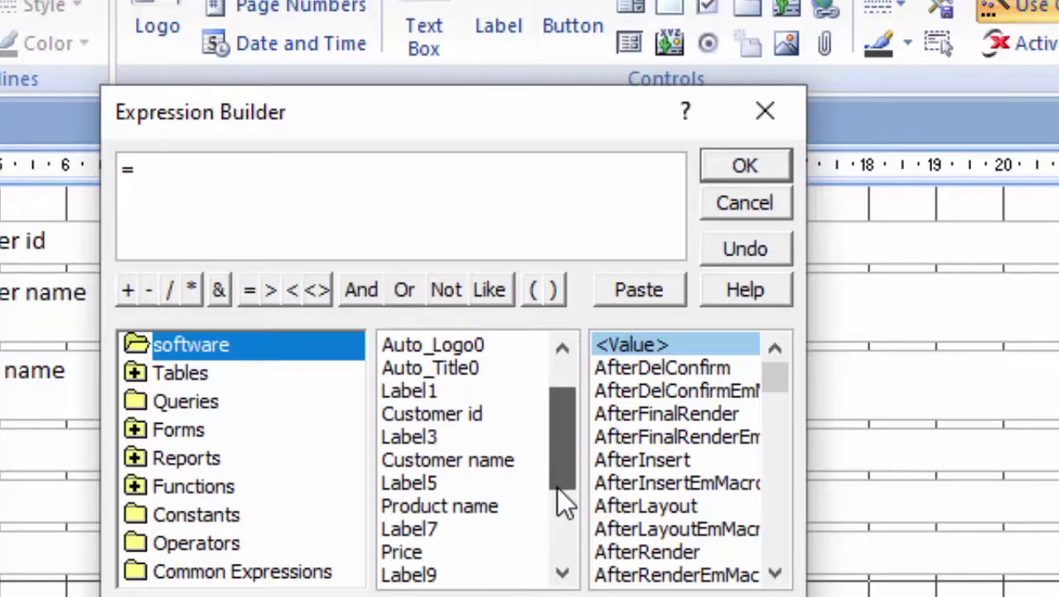
pyautogui.doubleClick(399, 531)
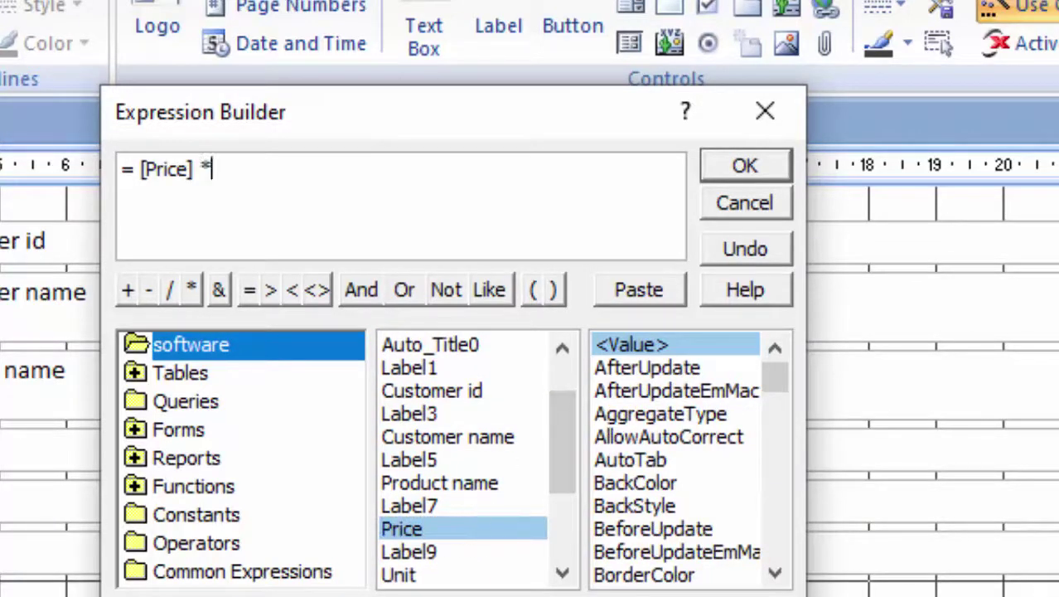
pyautogui.doubleClick(396, 575)
pyautogui.click(759, 175)
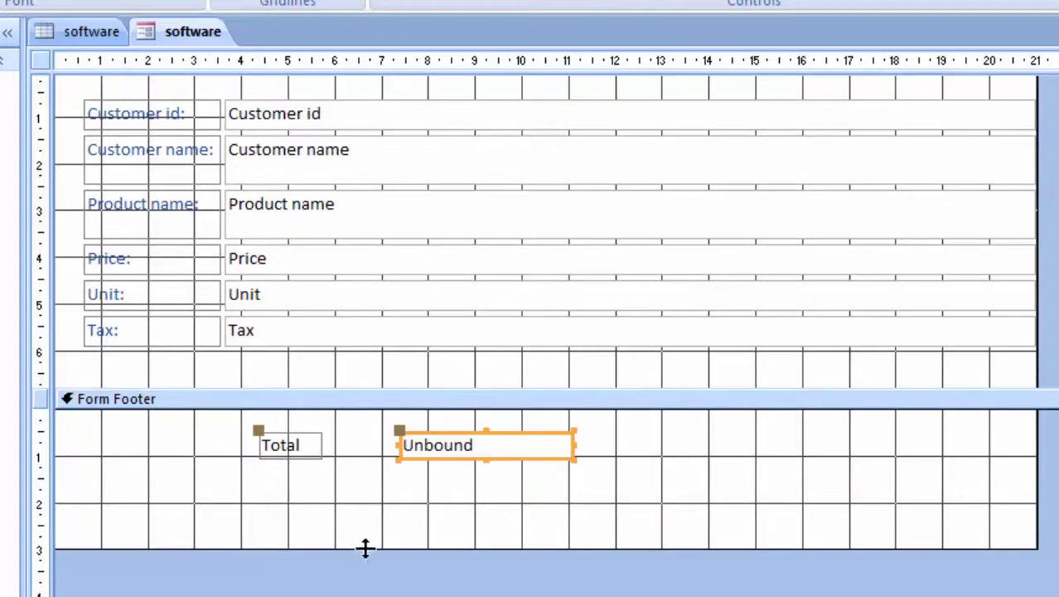
pyautogui.write('=[Price]*[Unit]')
# - Enlarge the Form Footer and draw a second text box, Text14, below the Total box
pyautogui.moveTo(389, 547); pyautogui.dragTo(385, 595)
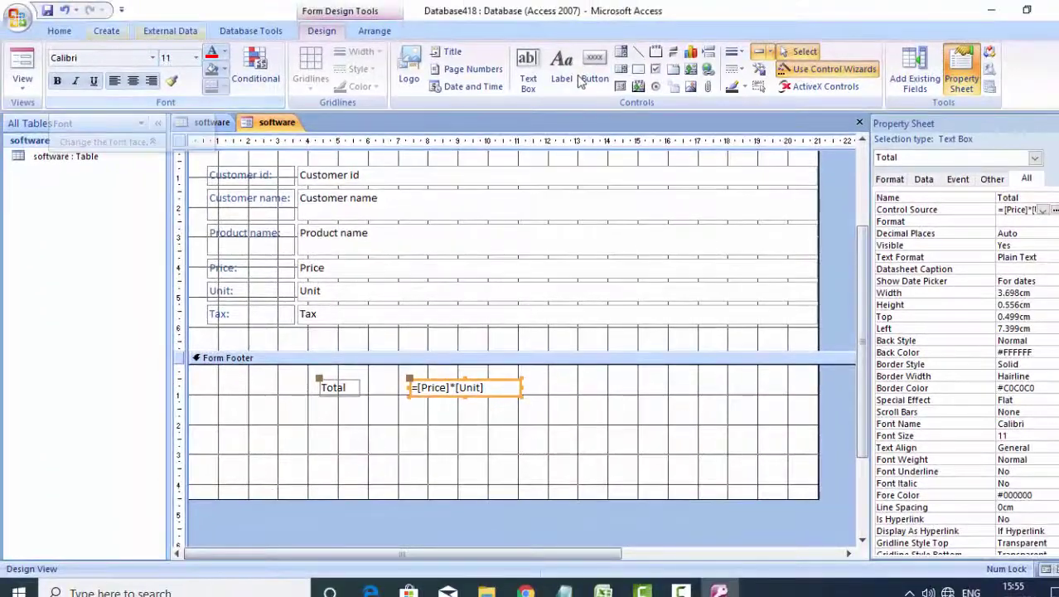
pyautogui.click(528, 66)
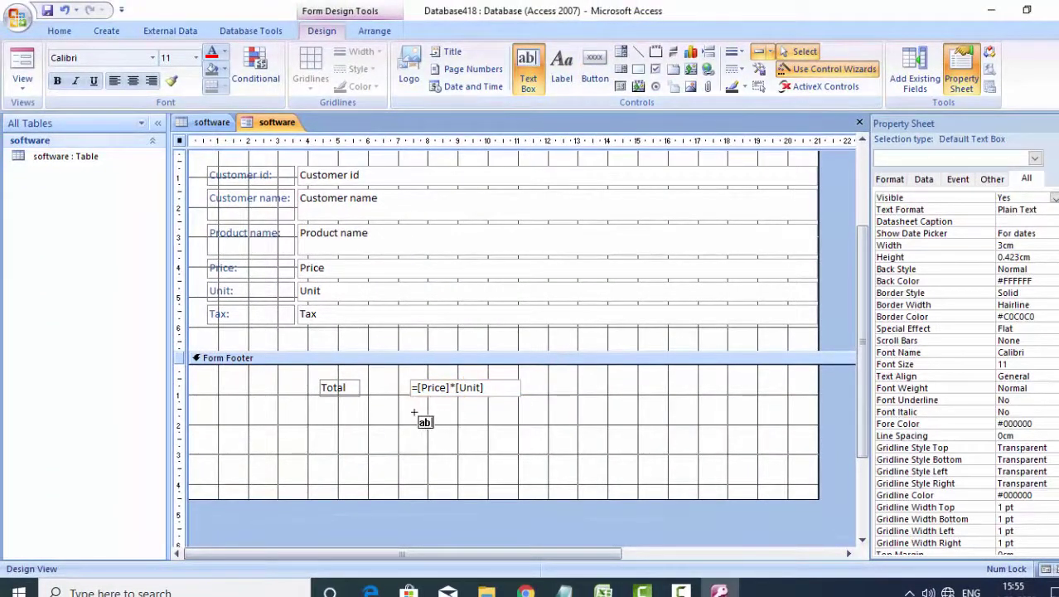
pyautogui.moveTo(411, 410); pyautogui.dragTo(504, 426)
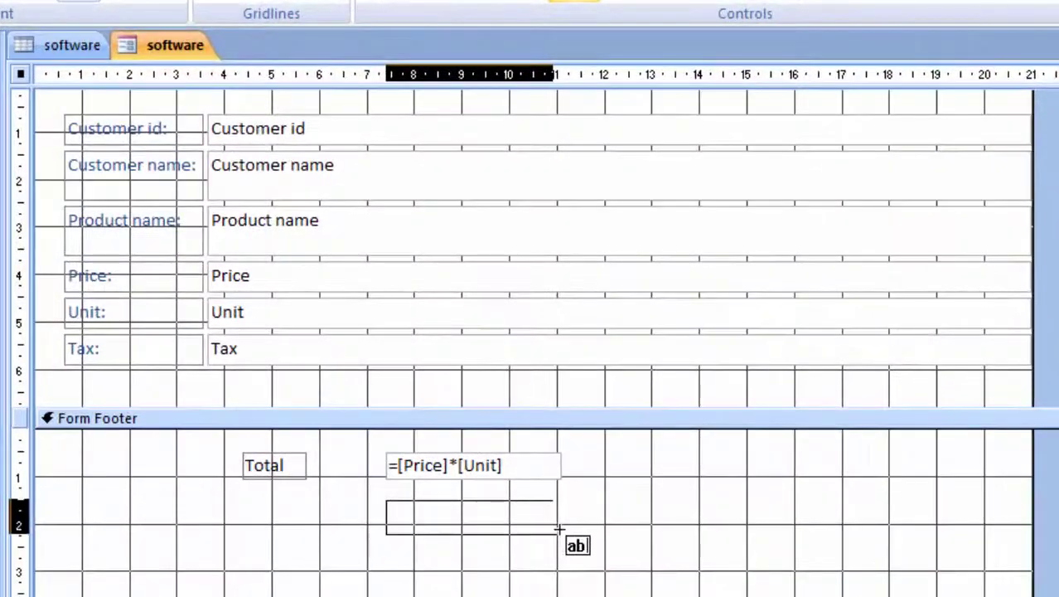
pyautogui.moveTo(528, 509); pyautogui.dragTo(553, 511)
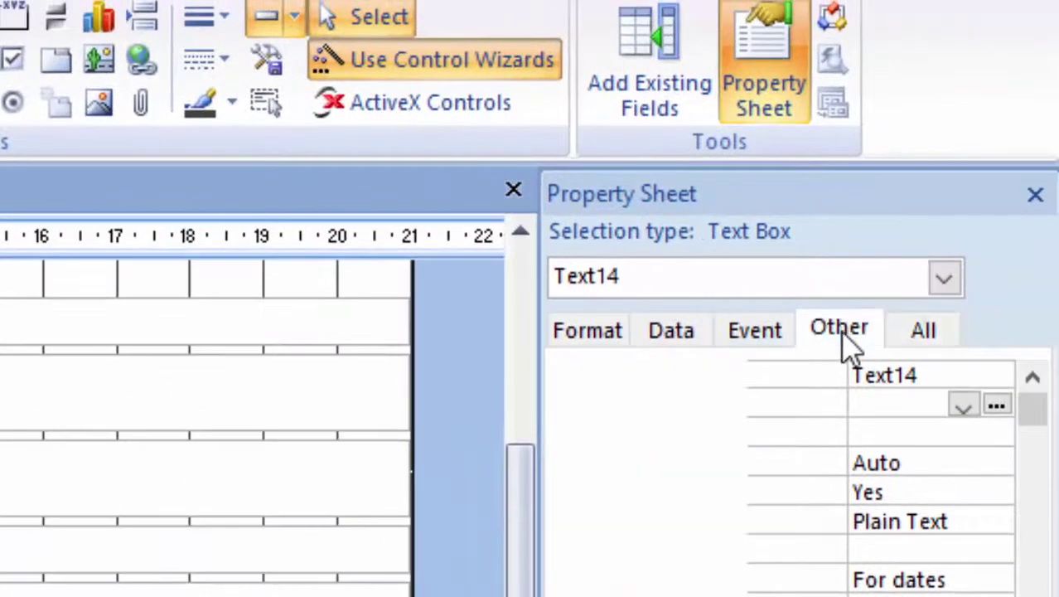
# - Select the Text14 label and replace its caption with the Tax amount text
pyautogui.click(919, 342)
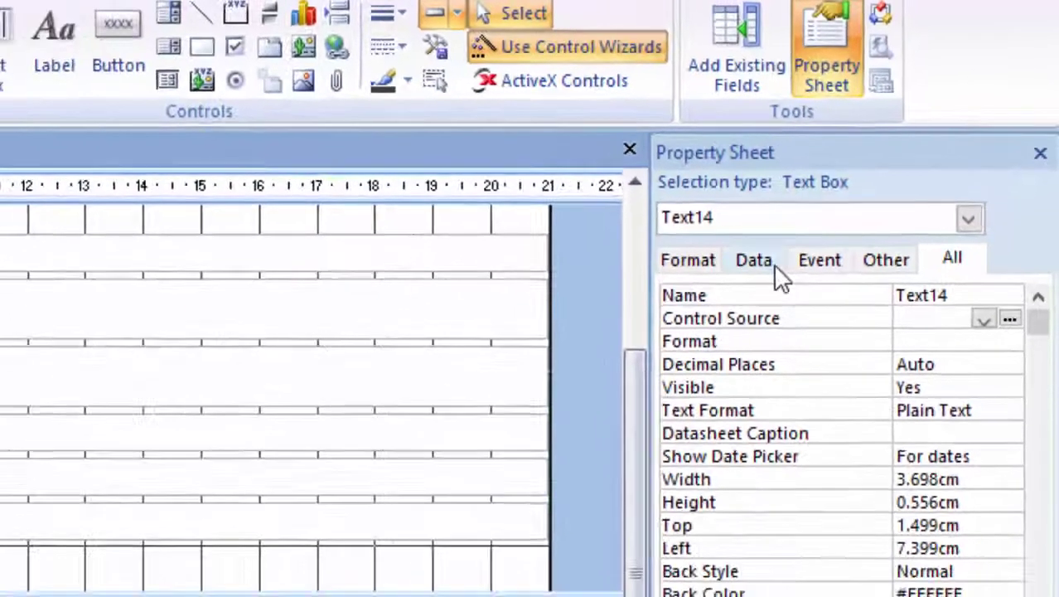
pyautogui.click(671, 330)
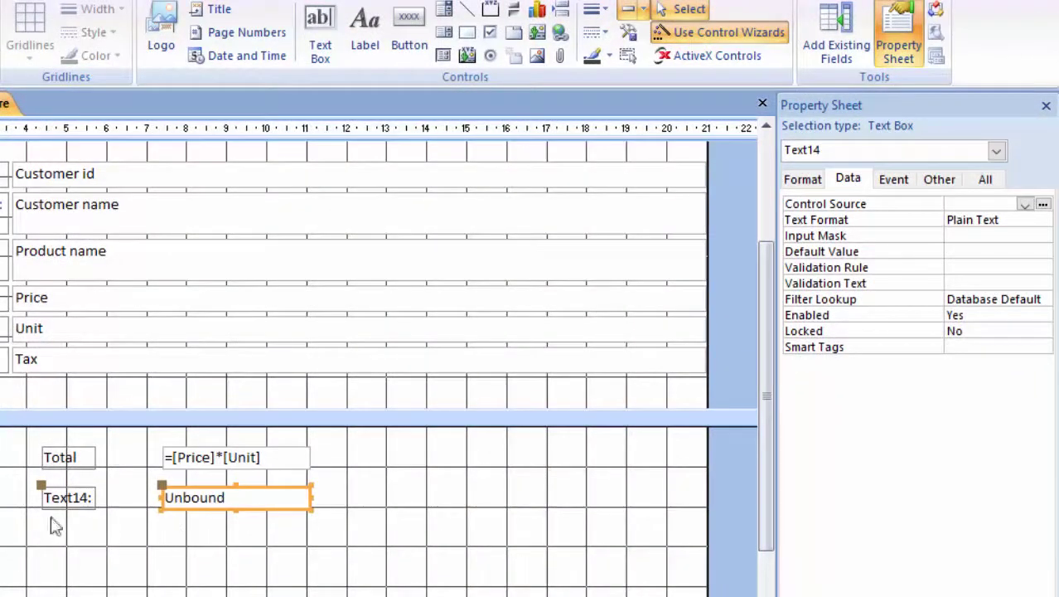
pyautogui.click(86, 502)
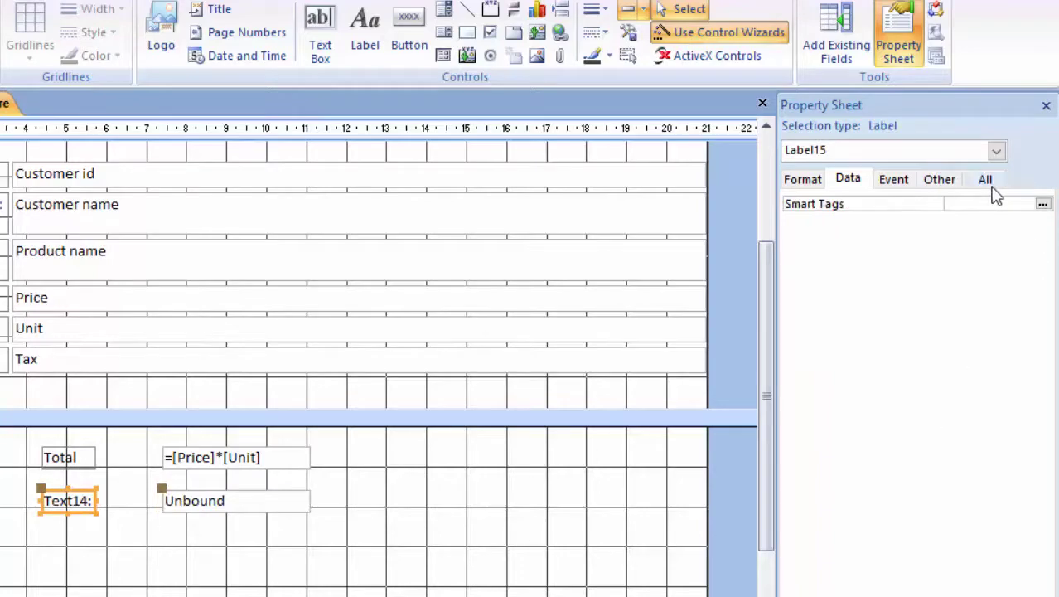
pyautogui.click(987, 181)
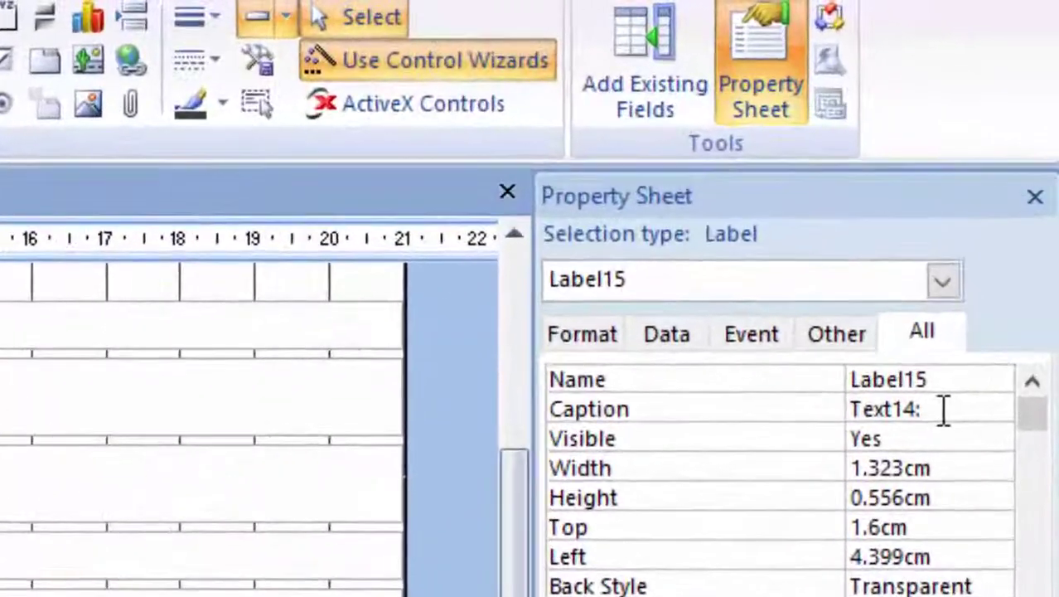
pyautogui.click(994, 221)
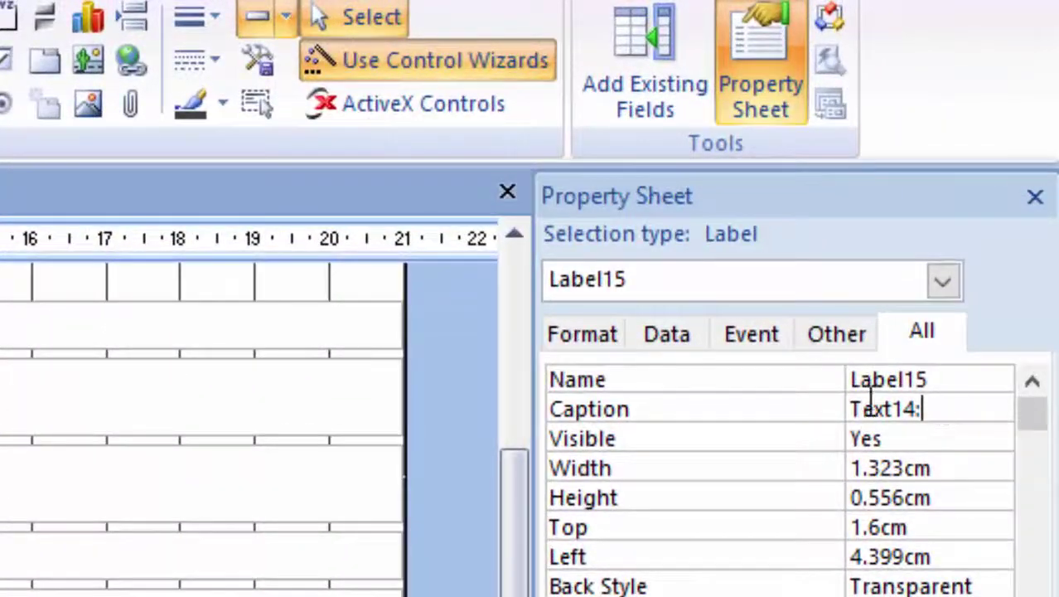
pyautogui.click(726, 408)
pyautogui.write('V')
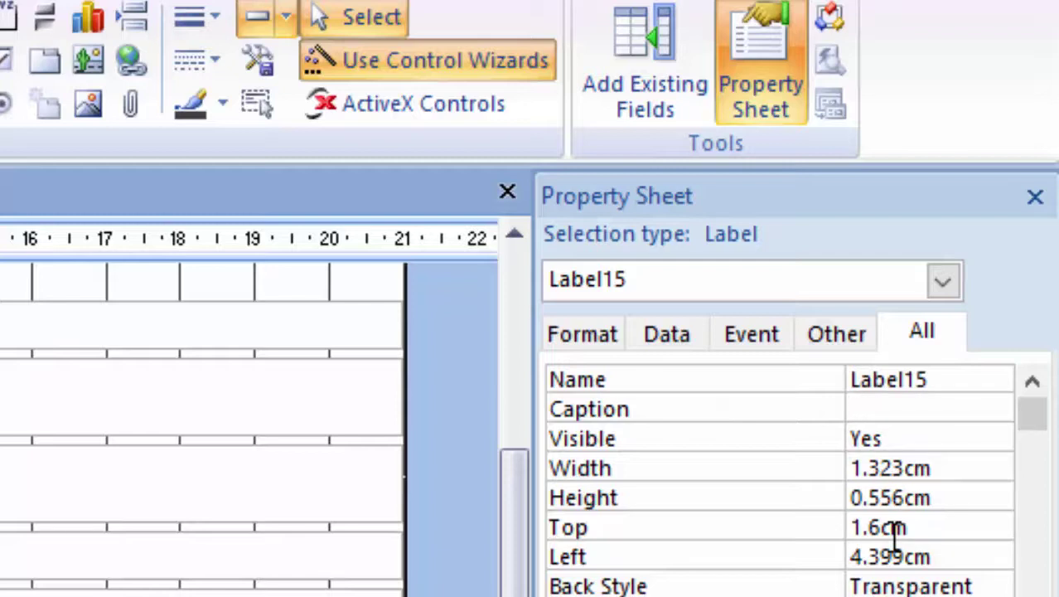
pyautogui.write('Tax')
pyautogui.write('am')
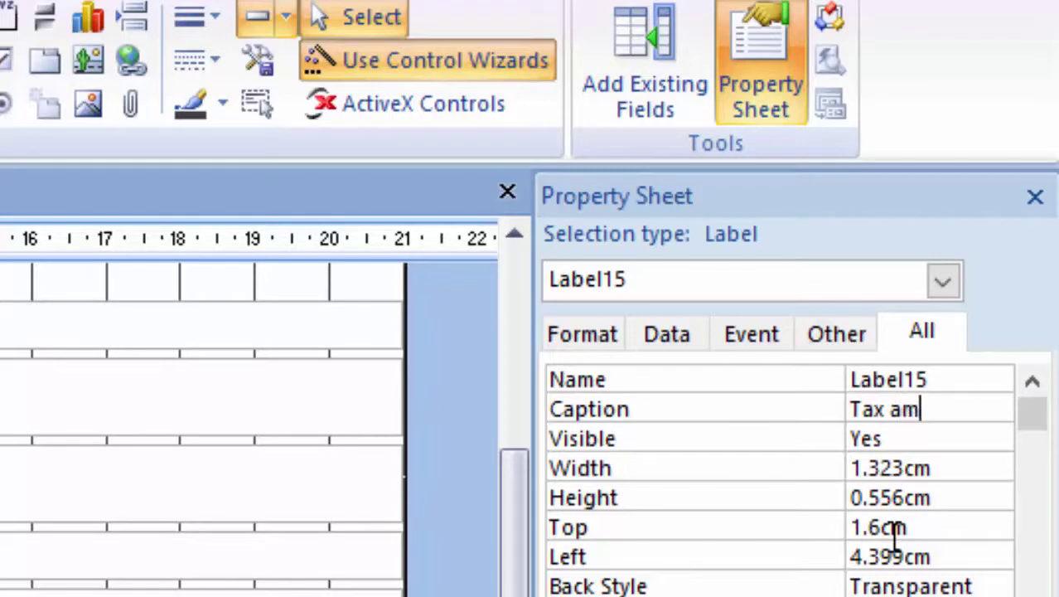
pyautogui.write('ount')
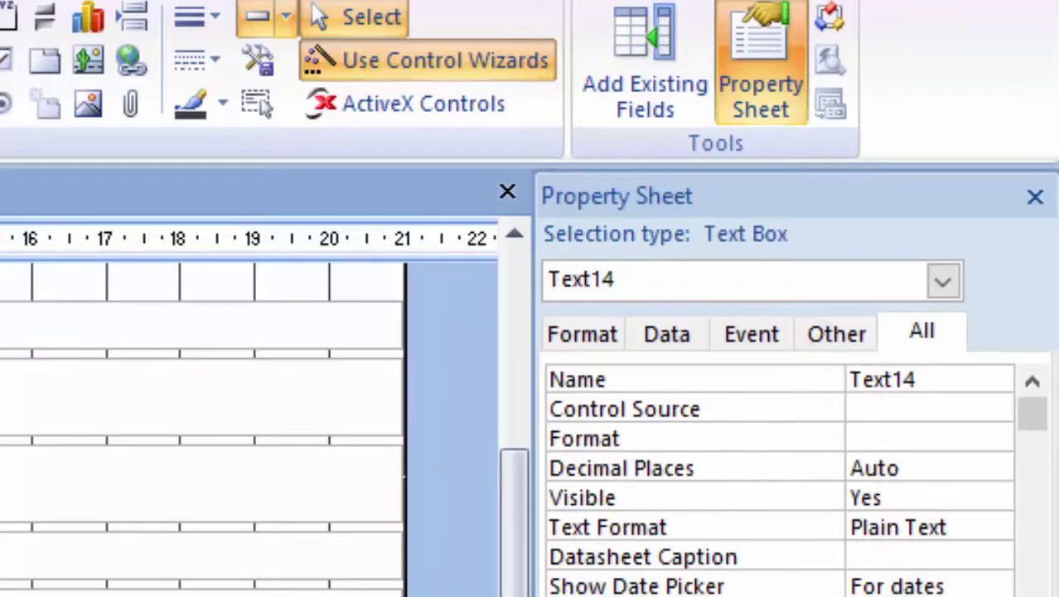
# - Start editing Text14's Control Source, opening the Expression Builder
pyautogui.click(942, 411)
# - Set the new Tax amount box's expression to =[Total]*[Tax]
pyautogui.click(995, 410)
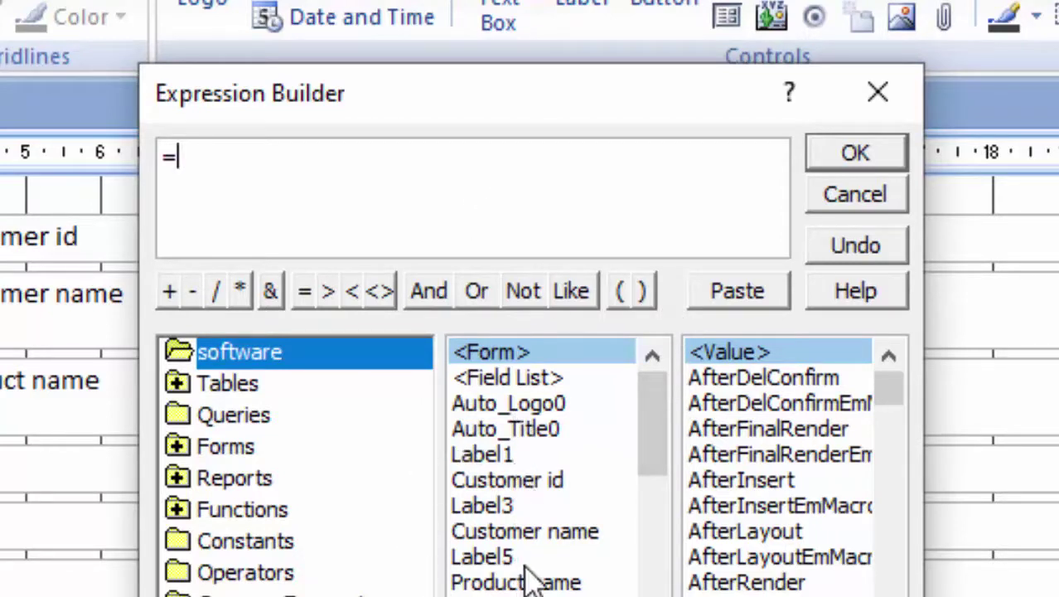
pyautogui.scroll(-1, 533, 571)
pyautogui.scroll(-1, 537, 572)
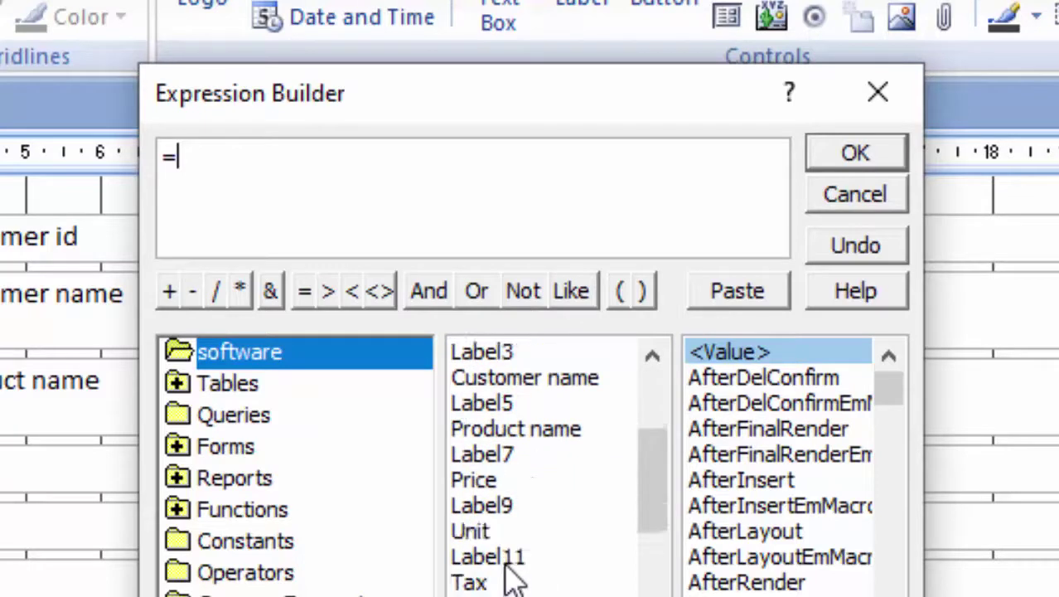
pyautogui.scroll(-1, 514, 580)
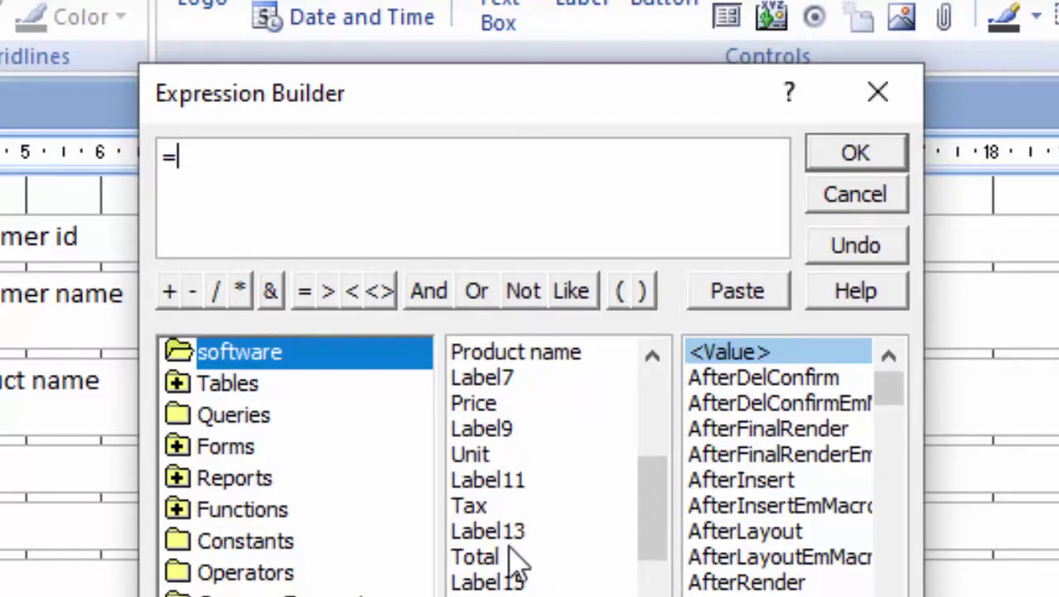
pyautogui.doubleClick(500, 557)
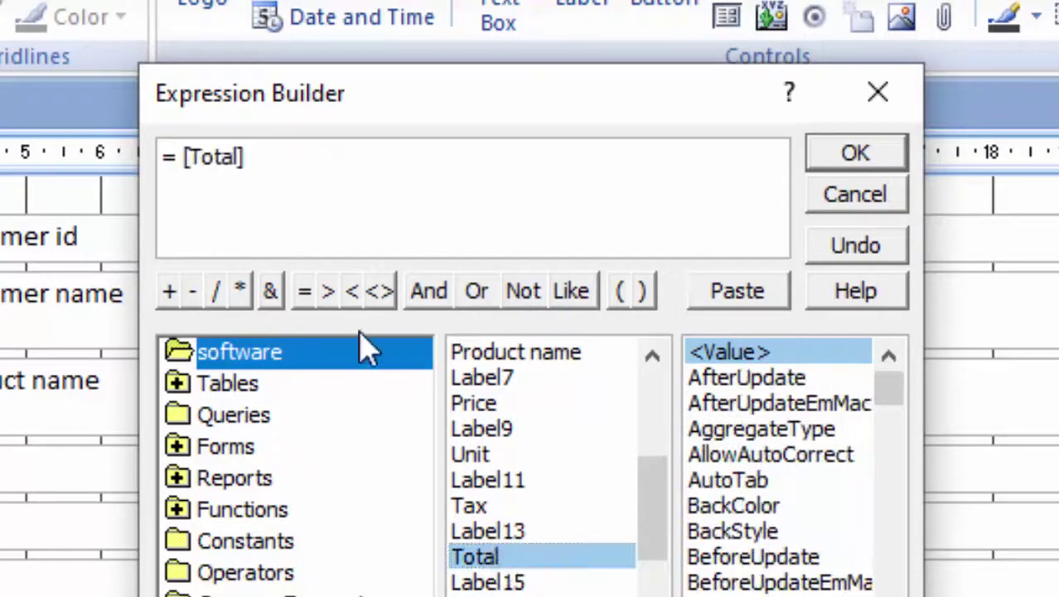
pyautogui.write(' *[T')
pyautogui.write('a')
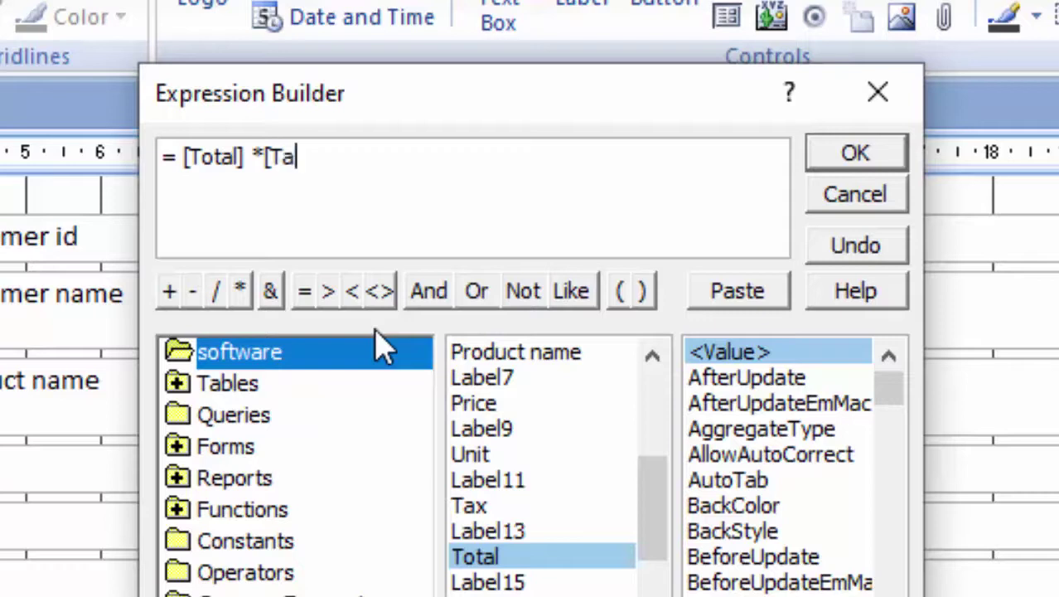
pyautogui.write('x]')
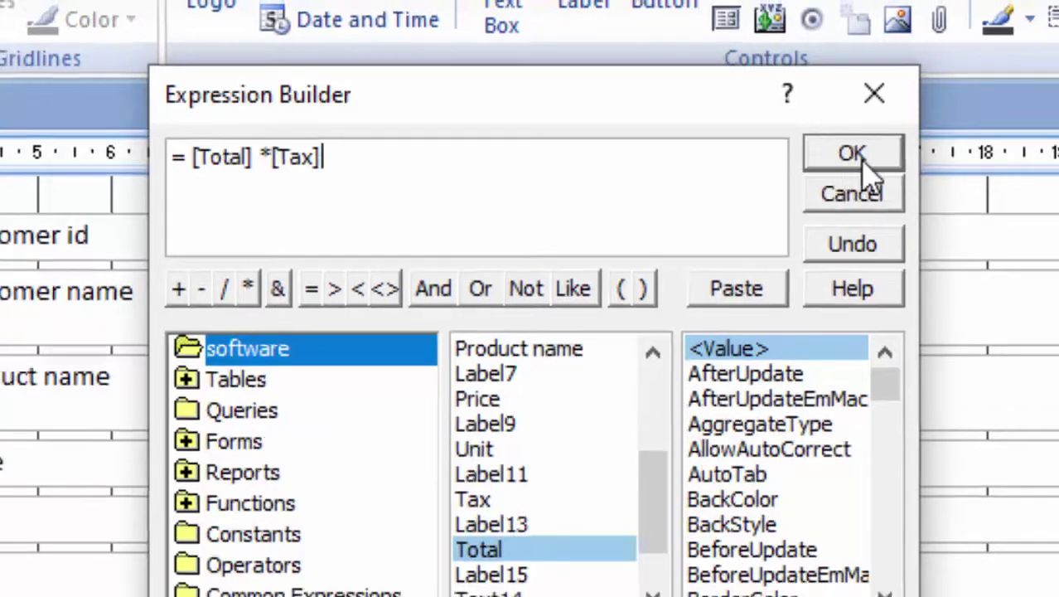
pyautogui.click(859, 158)
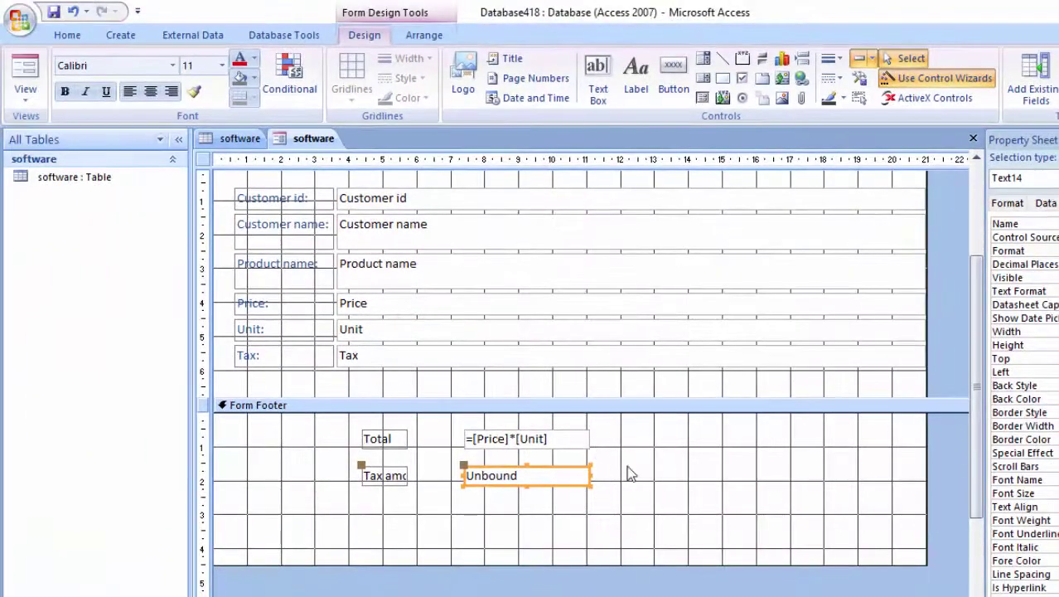
# - Widen the Tax amount label so its text fits, then switch to Form view
pyautogui.click(401, 479)
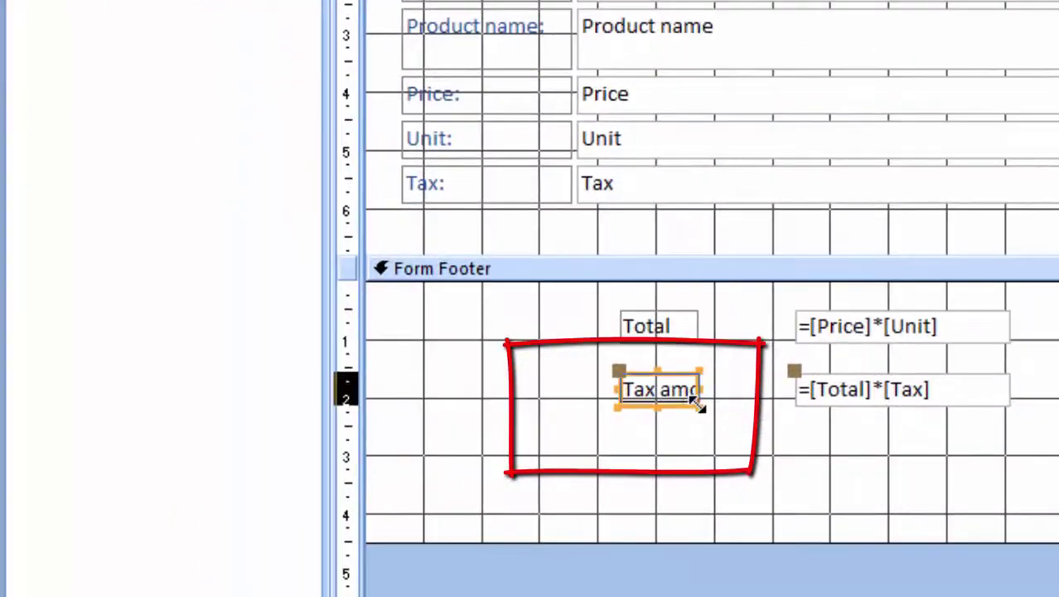
pyautogui.moveTo(448, 467); pyautogui.dragTo(480, 469)
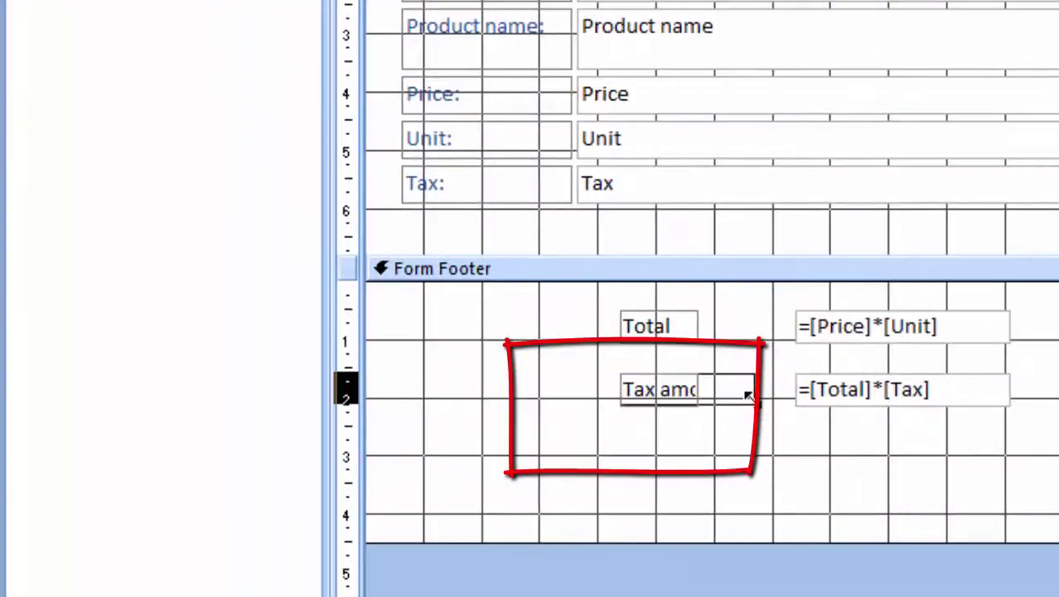
pyautogui.moveTo(748, 396); pyautogui.dragTo(751, 396)
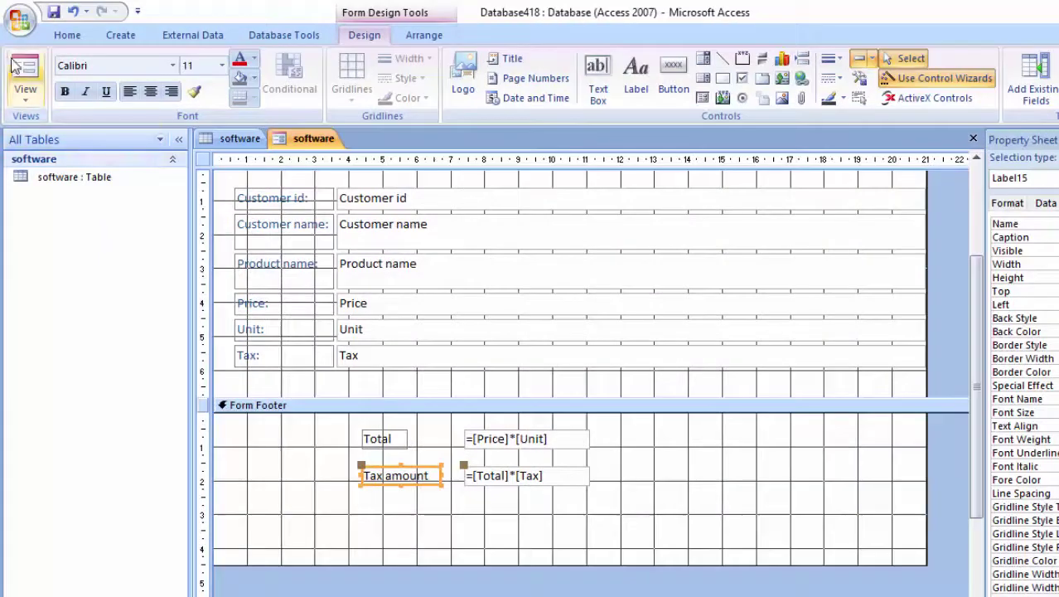
pyautogui.click(24, 71)
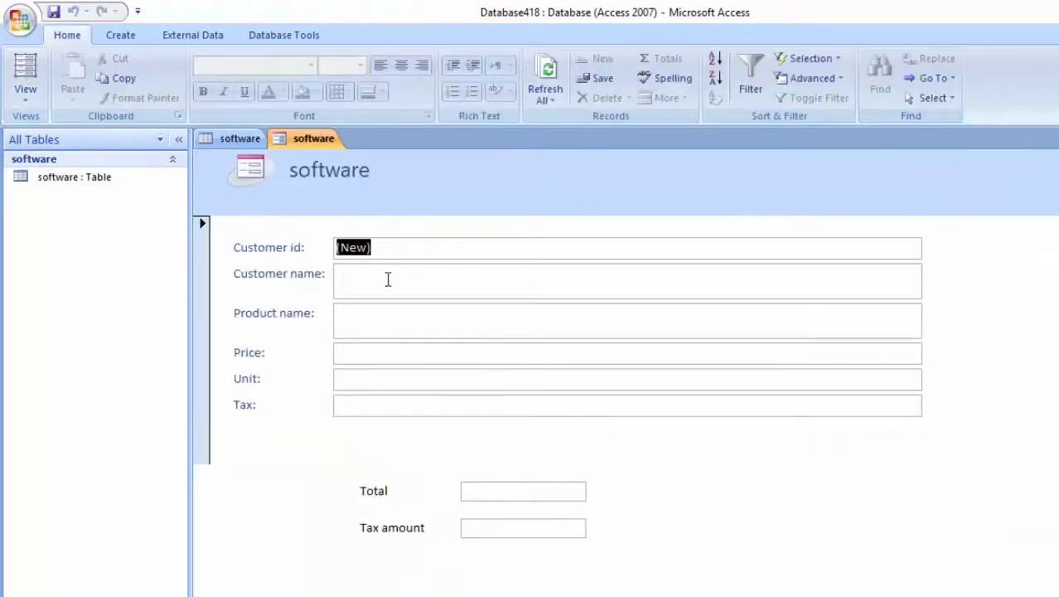
# - Enter a customer's name, Monitor, price 5000, 6 units and 12.3% tax, saving the record
pyautogui.click(388, 278)
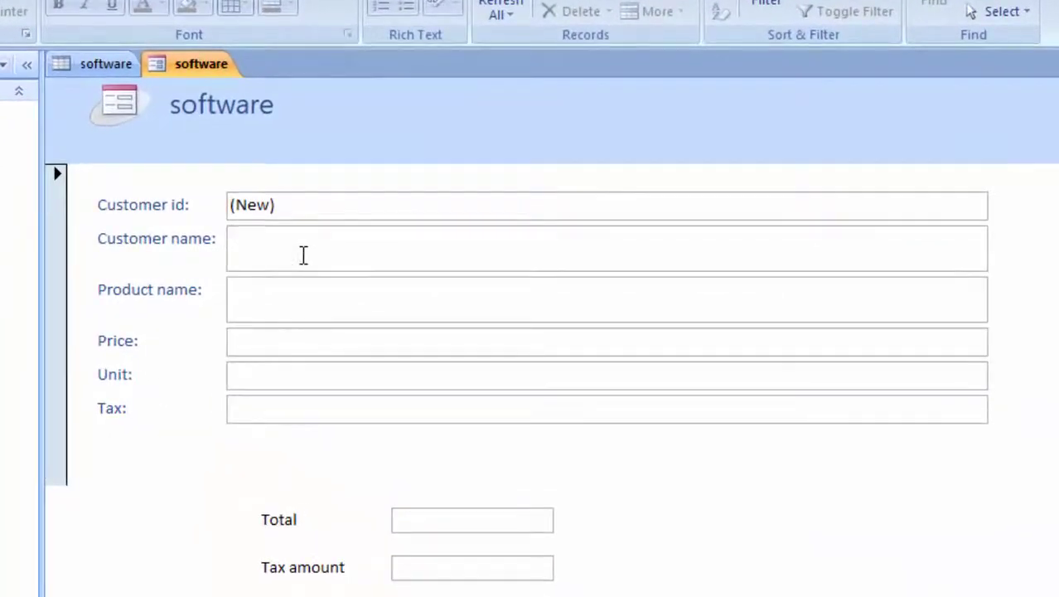
pyautogui.write('Ram')
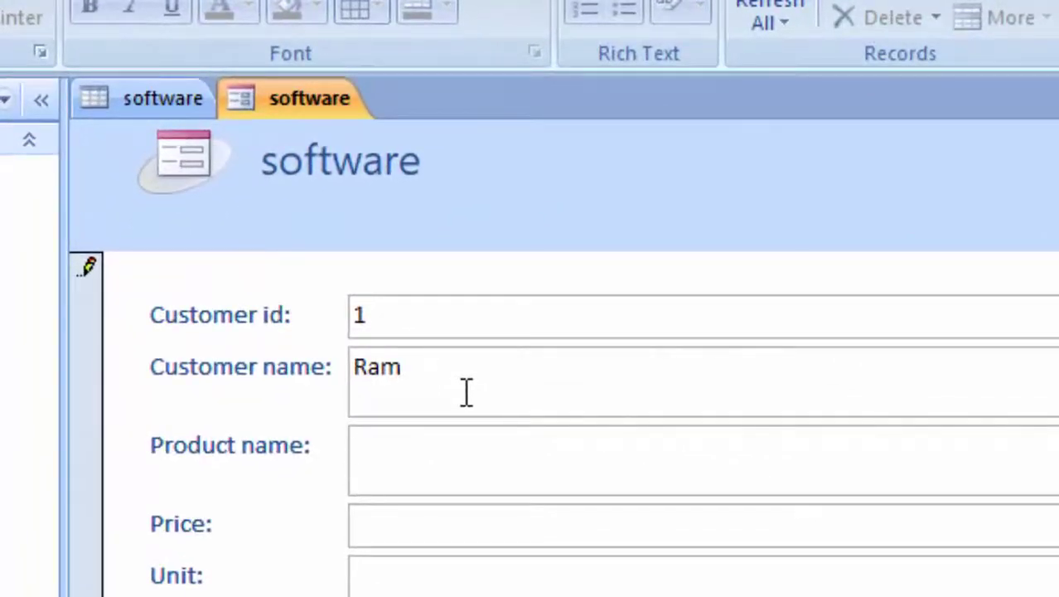
pyautogui.write('M')
pyautogui.write('onito')
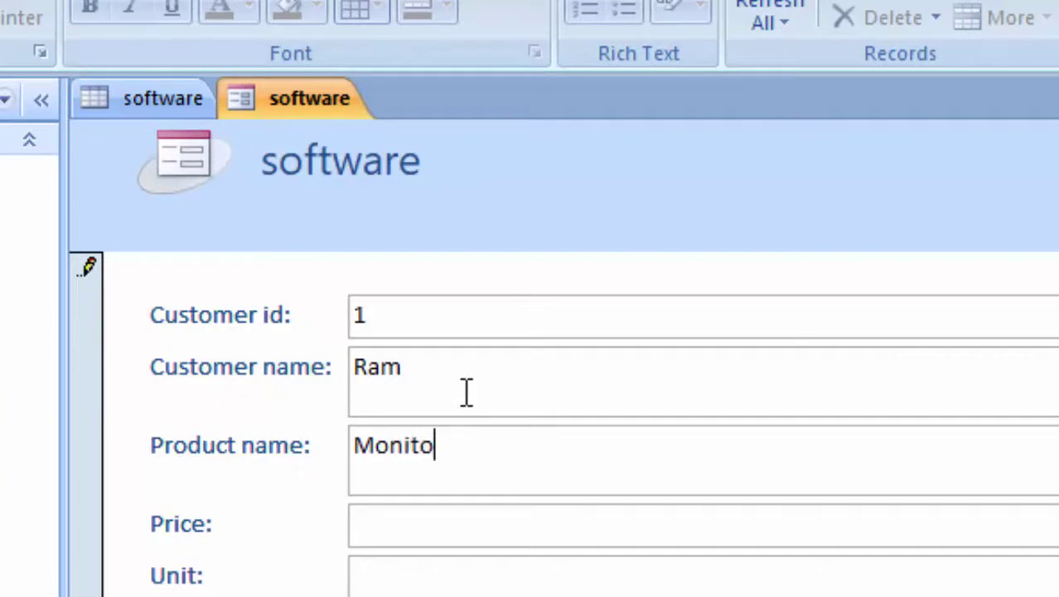
pyautogui.write('r')
pyautogui.write('500')
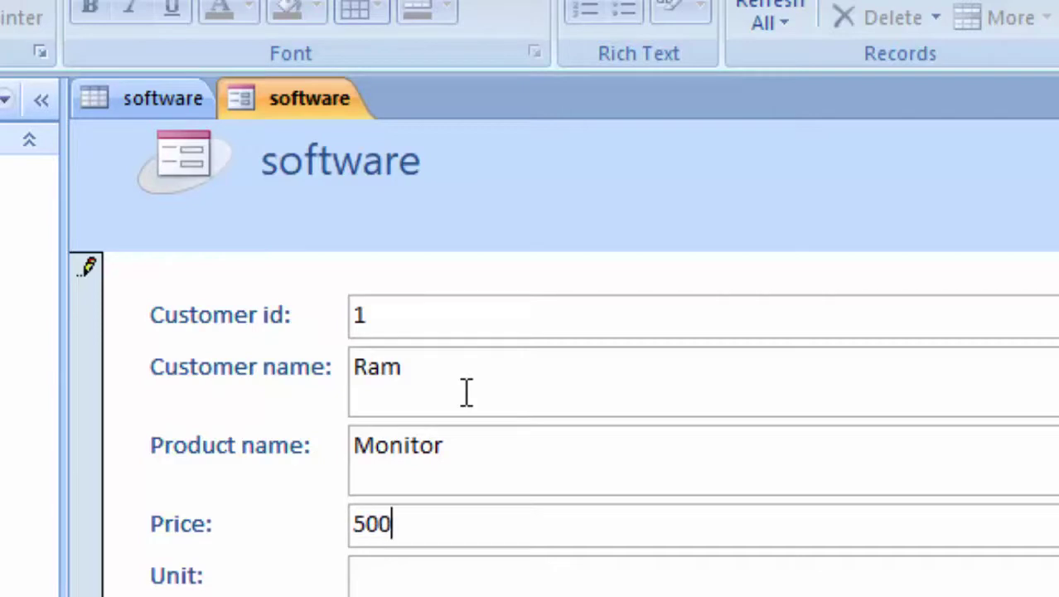
pyautogui.write('0')
pyautogui.press('Tab')
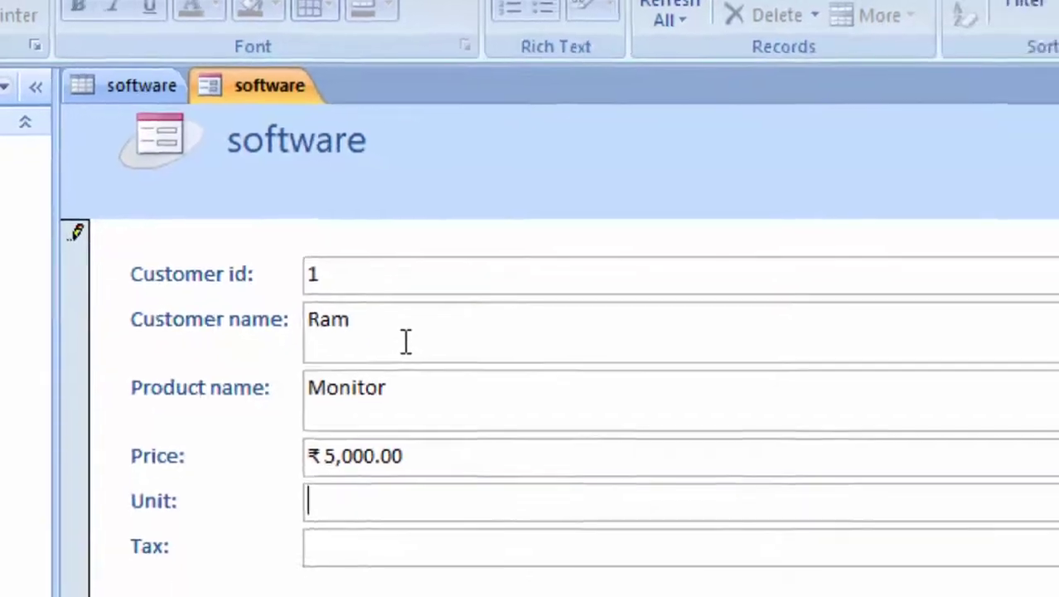
pyautogui.write('6')
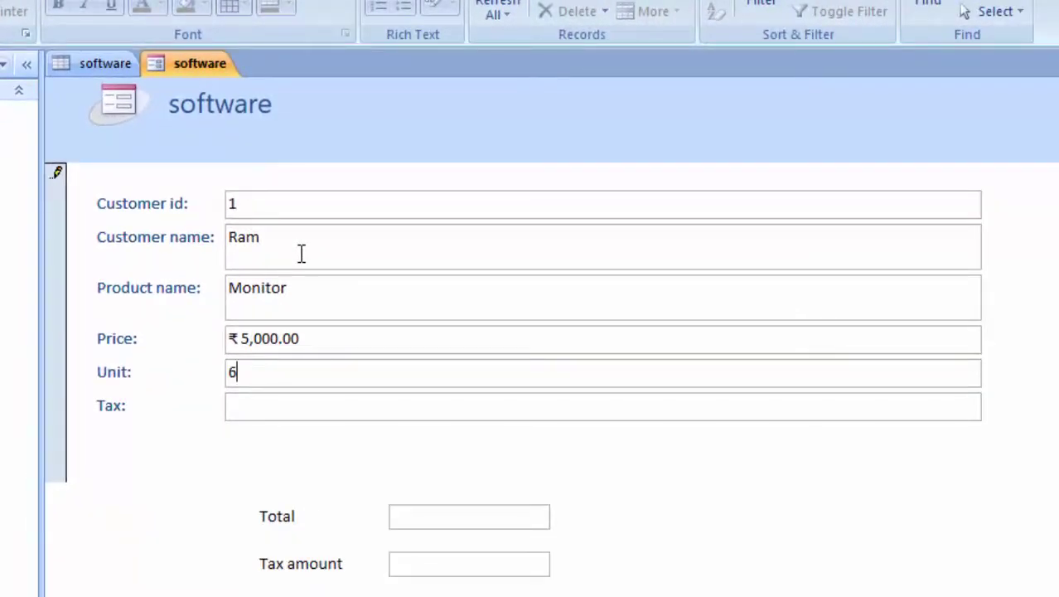
pyautogui.press('Tab')
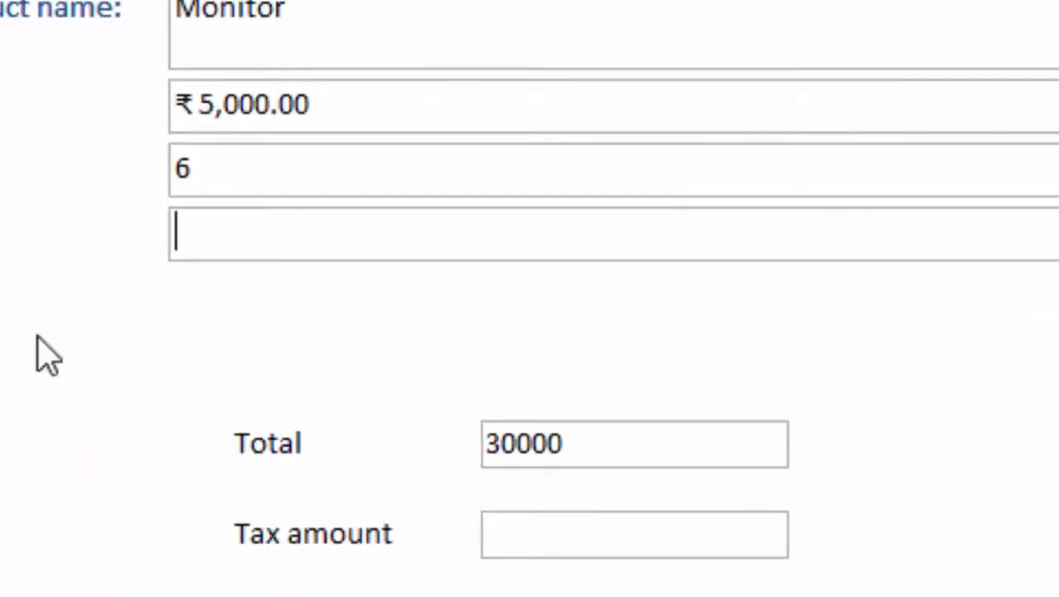
pyautogui.write('12')
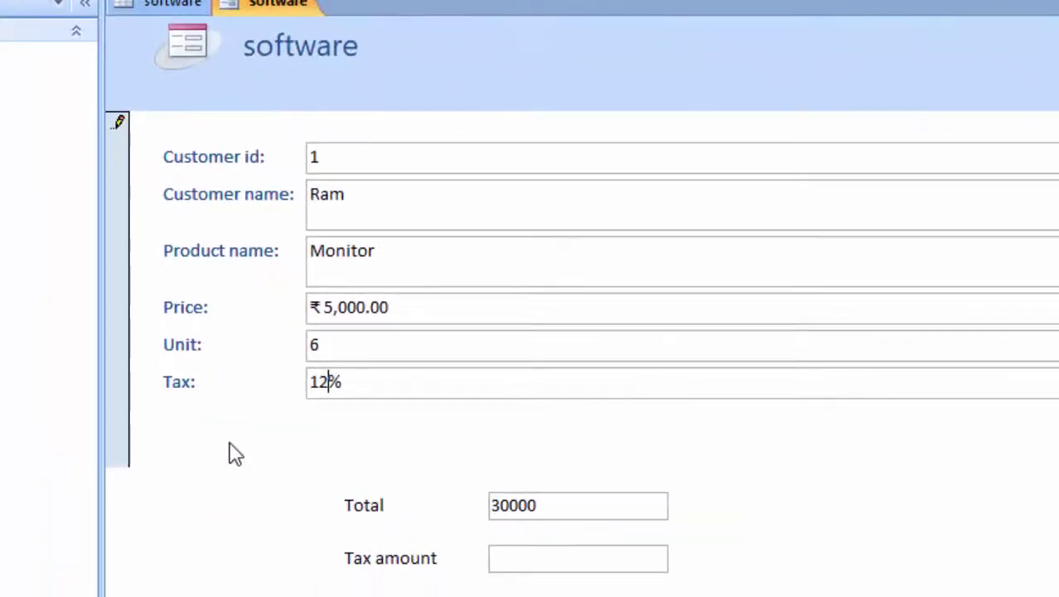
pyautogui.write('.3')
pyautogui.press('Tab')
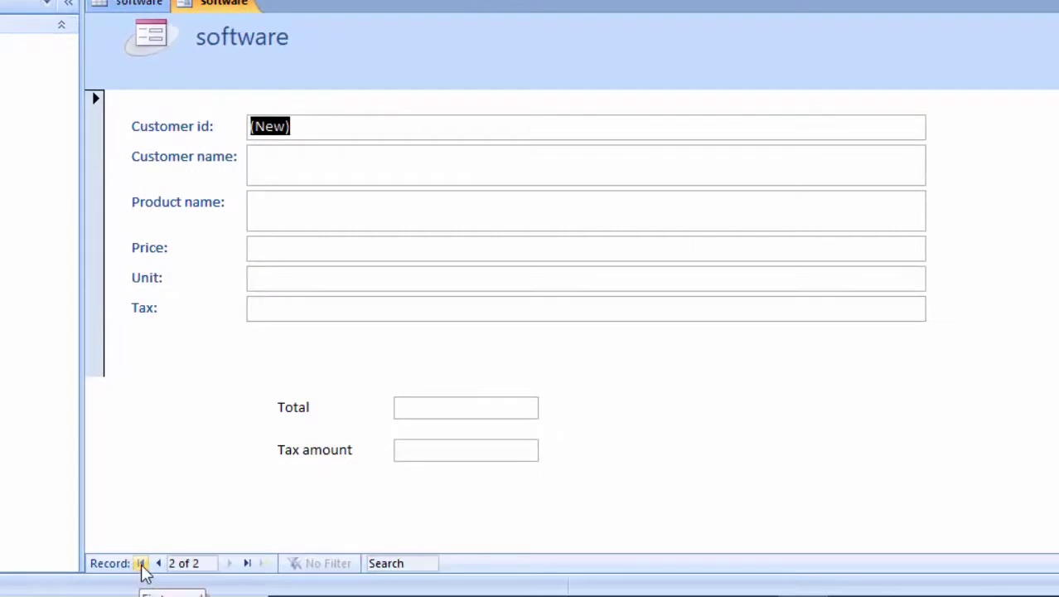
pyautogui.click(140, 564)
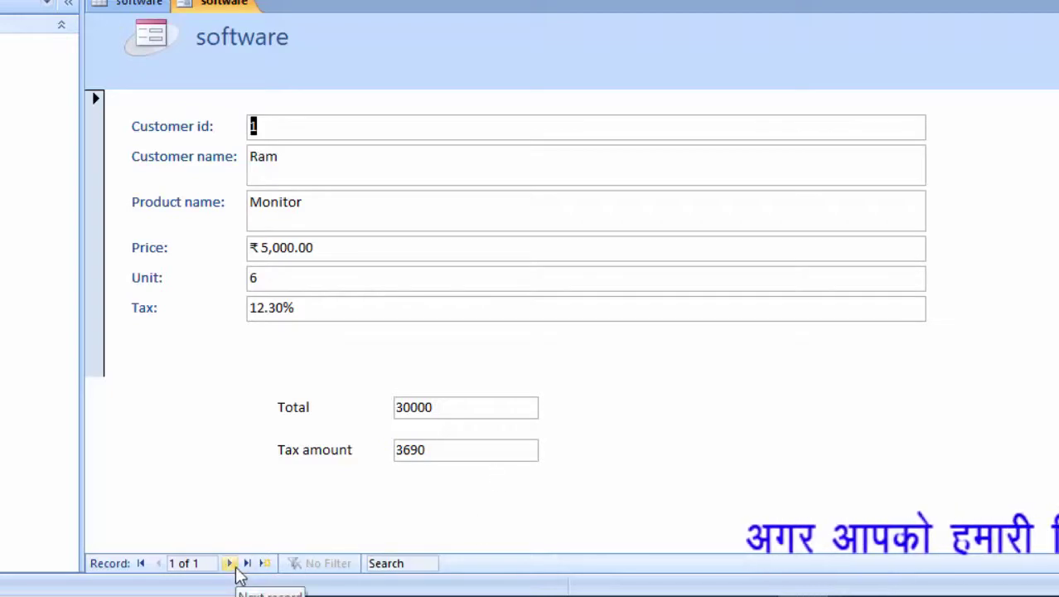
pyautogui.click(231, 563)
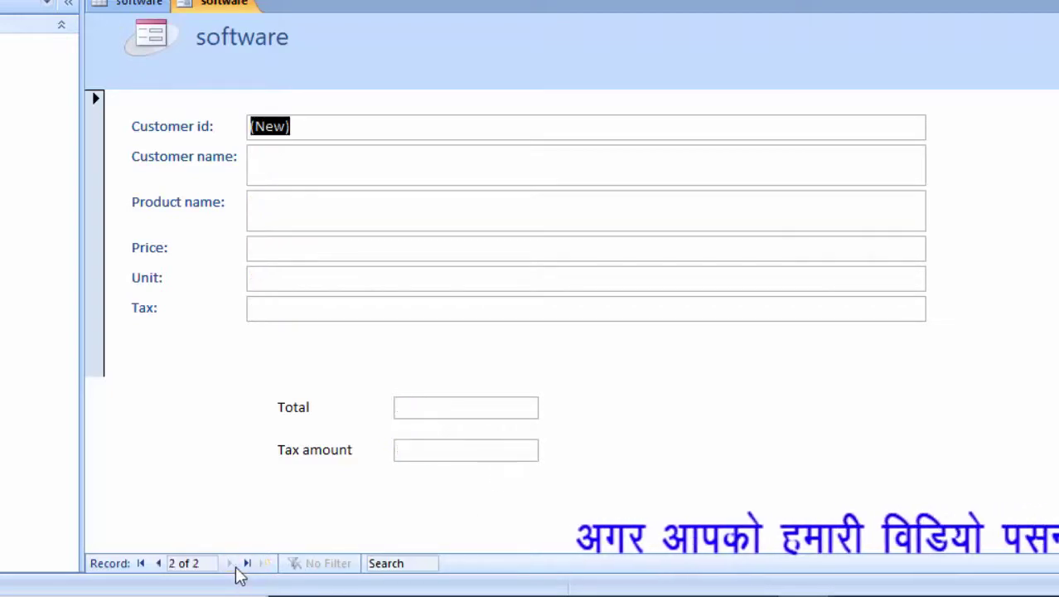
# - Add a second record for a Keyboard at 300 with 4 units and 13.2% tax, then save the form as 'software'
pyautogui.click(328, 170)
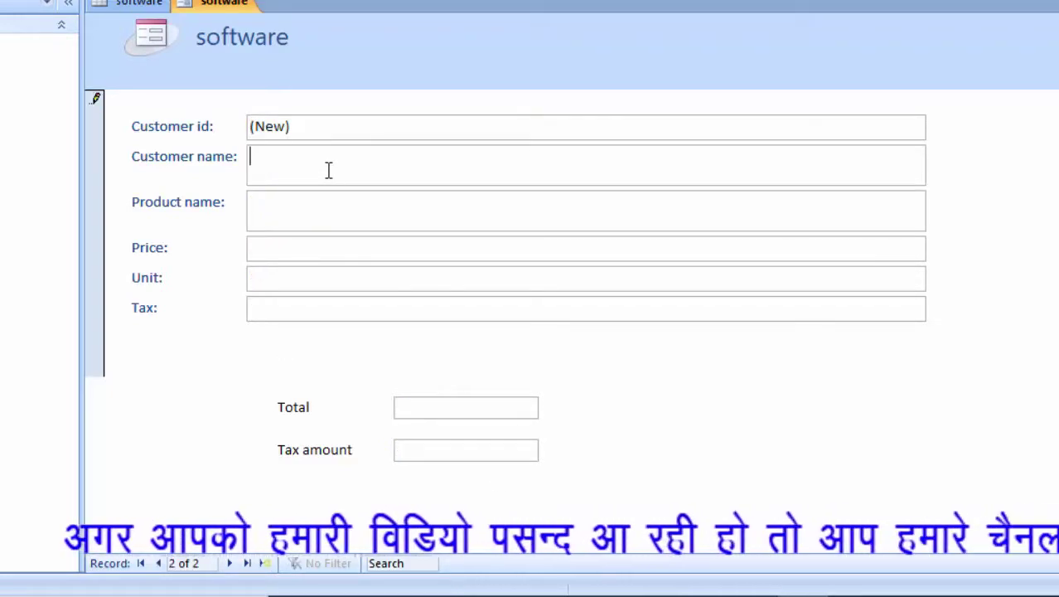
pyautogui.write('Mahesh')
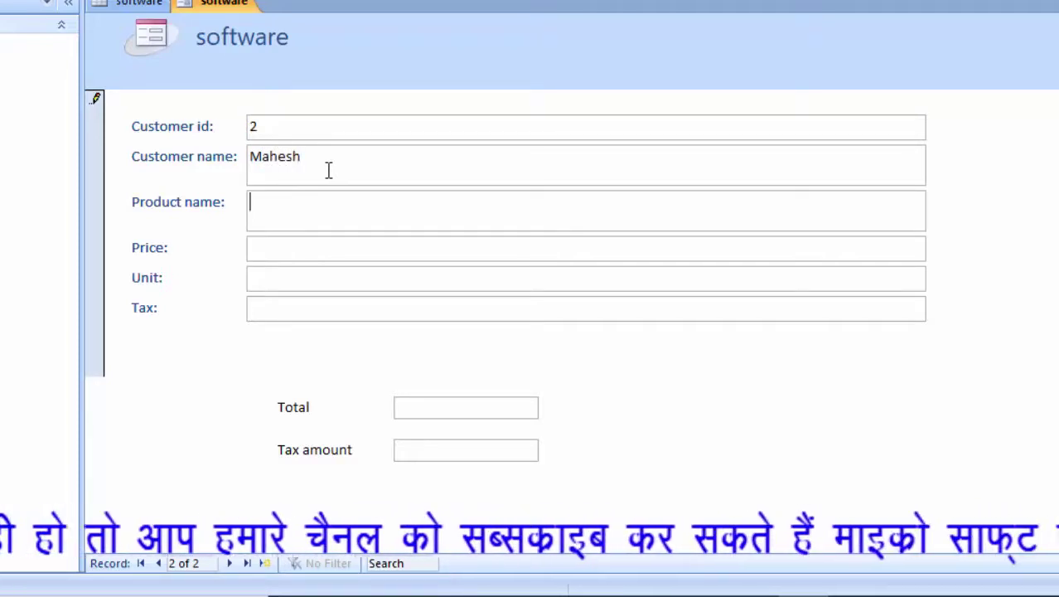
pyautogui.write('K')
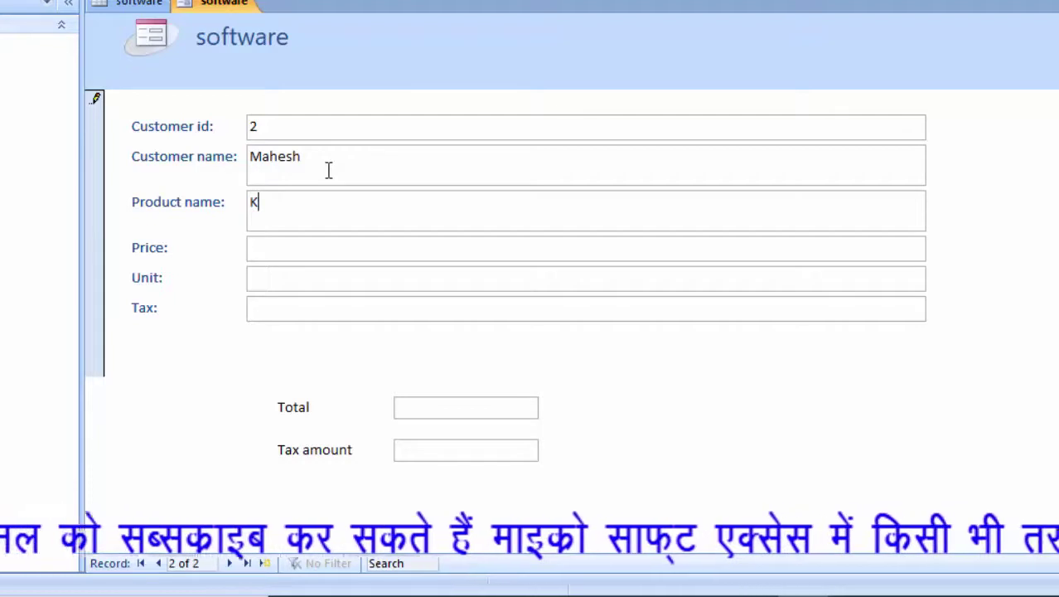
pyautogui.write('eybo')
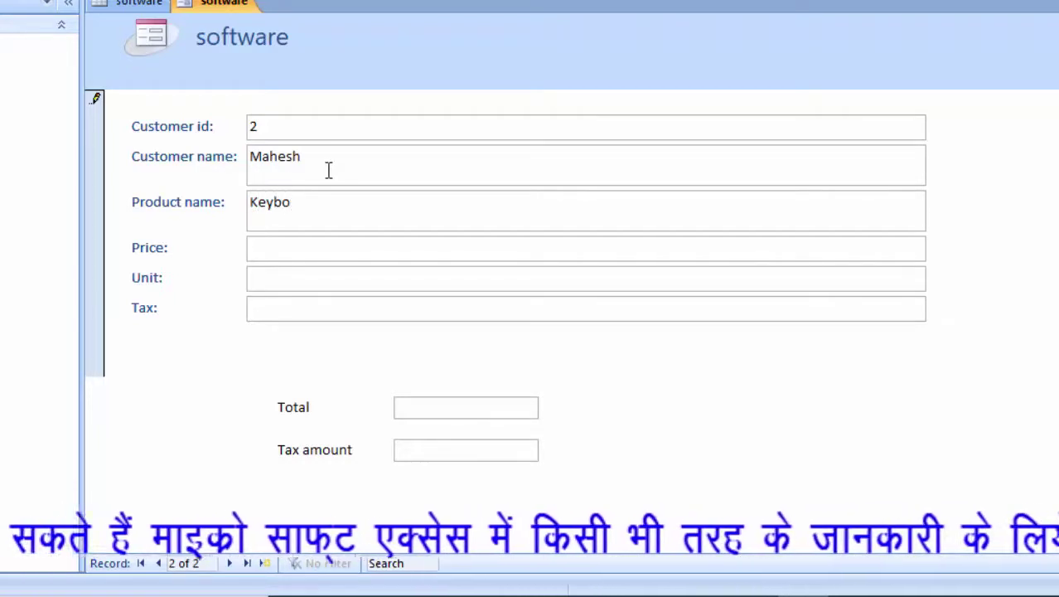
pyautogui.write('aRD')
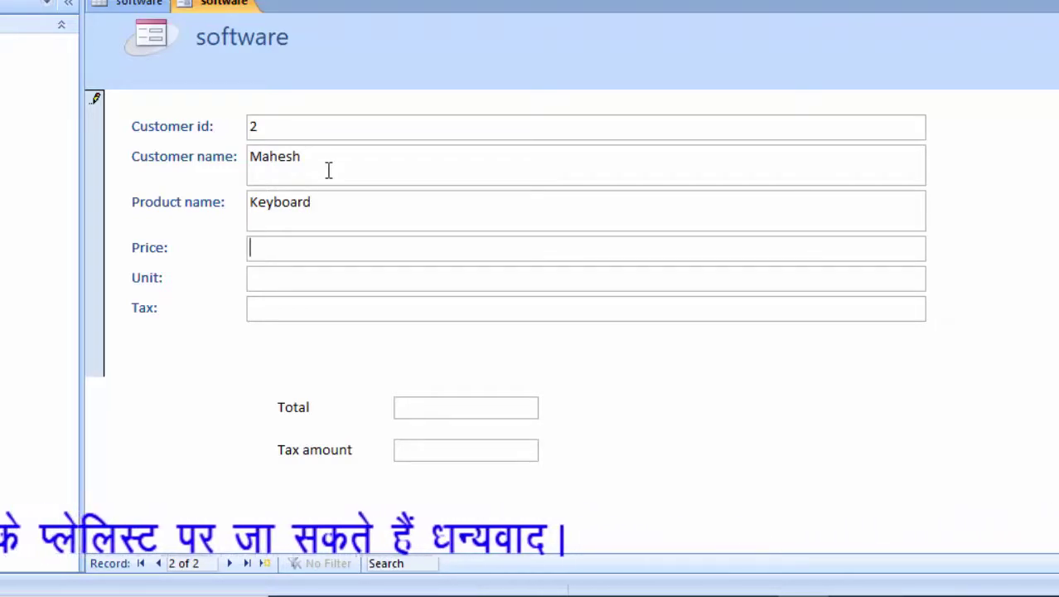
pyautogui.write('300')
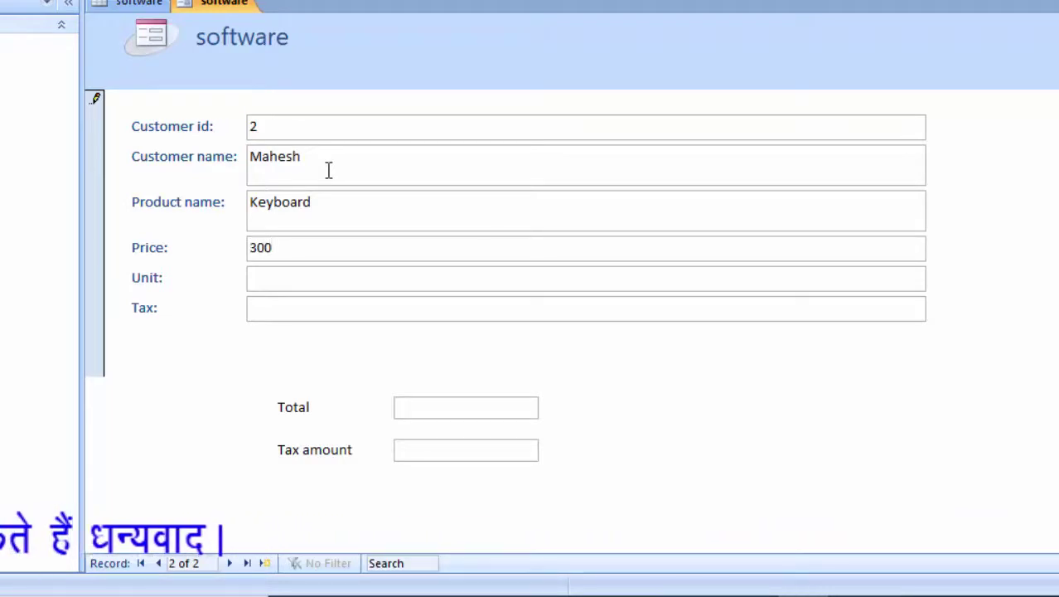
pyautogui.press('Tab')
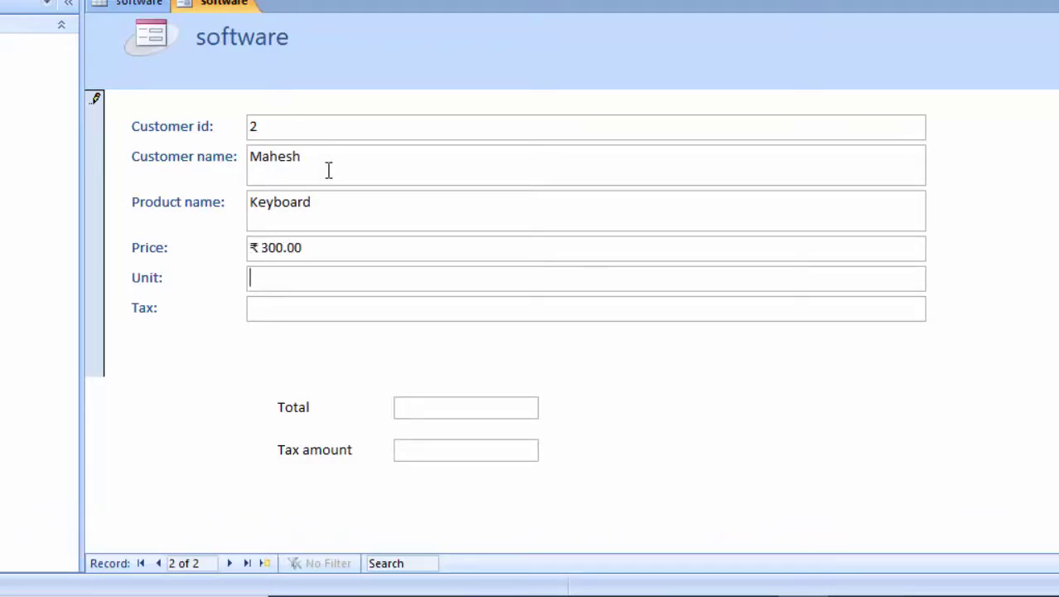
pyautogui.write('4')
pyautogui.press('Tab')
pyautogui.write('13.')
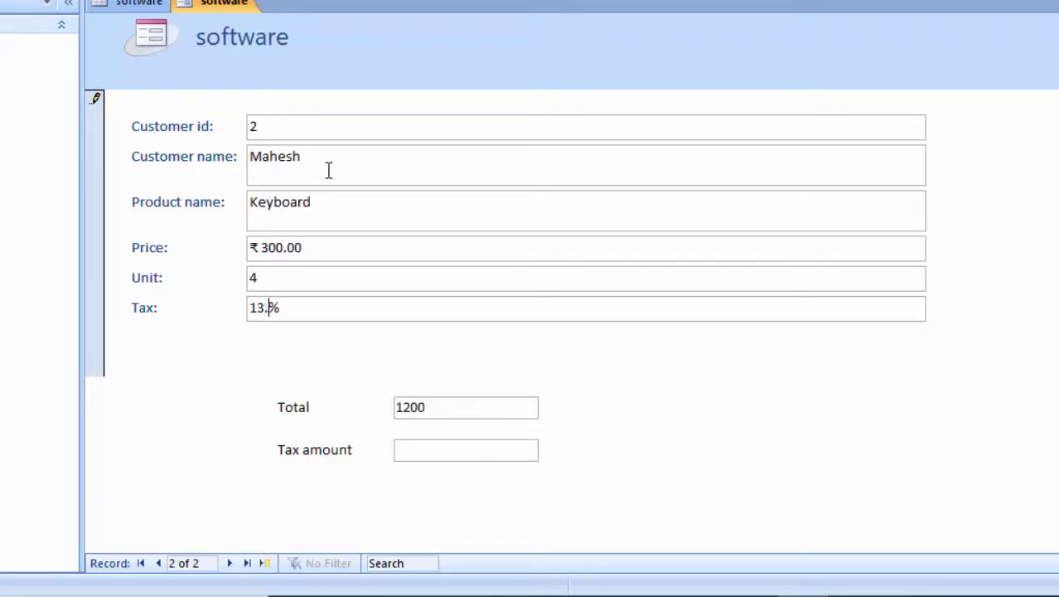
pyautogui.write('2')
pyautogui.press('Tab')
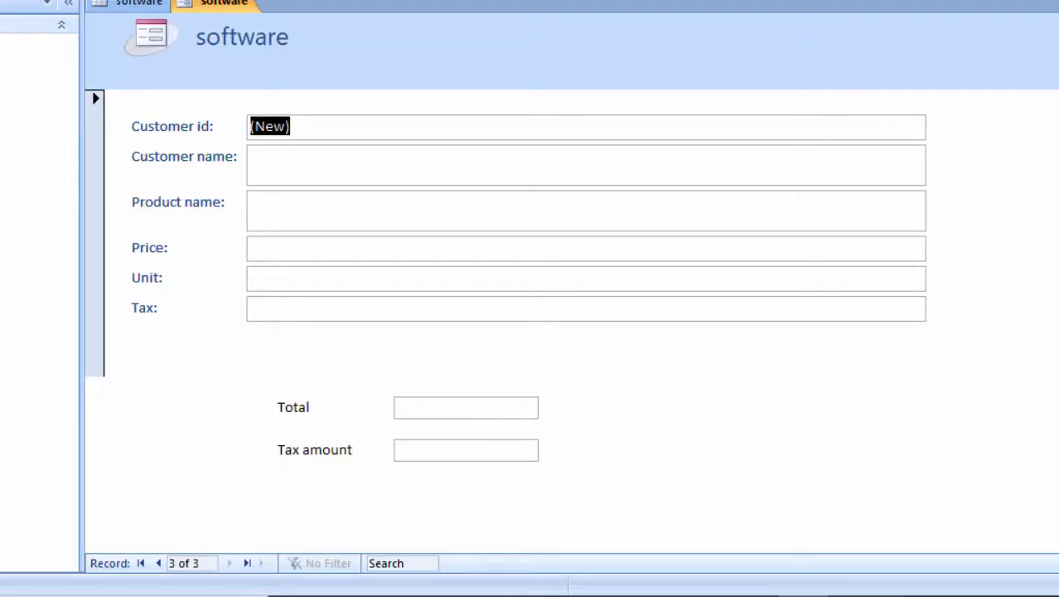
pyautogui.hotkey('ctrl', 's')
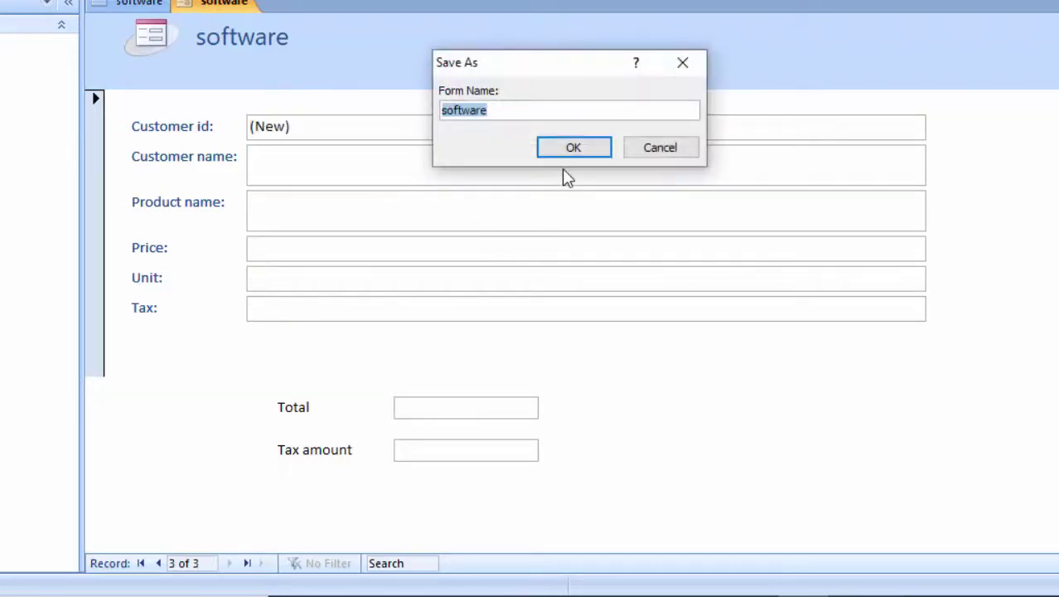
pyautogui.click(573, 149)
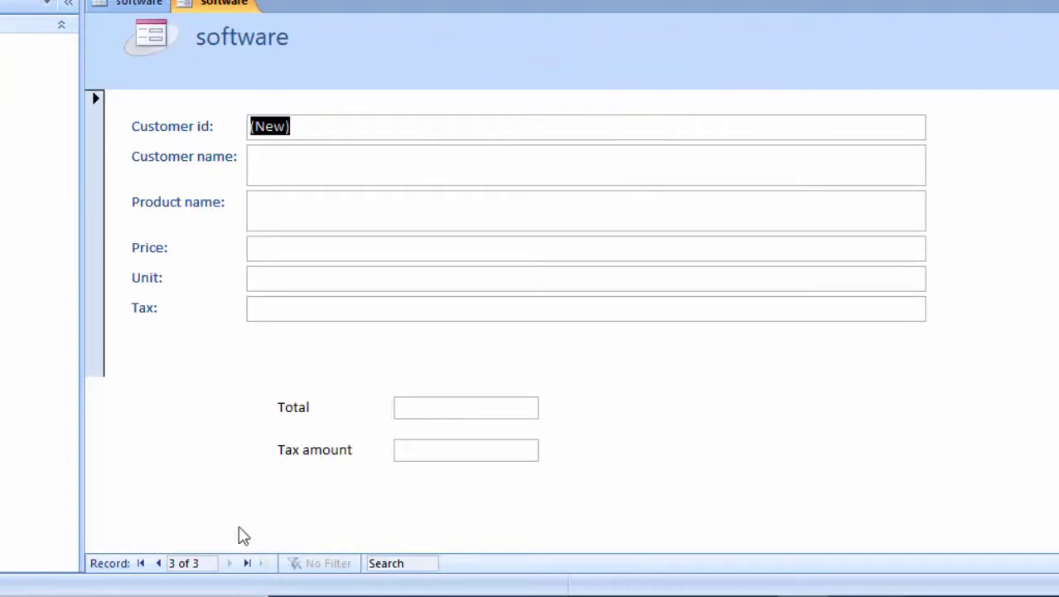
# - Go back to the Keyboard record to see Total 1200 and Tax amount 158.4
pyautogui.click(157, 570)
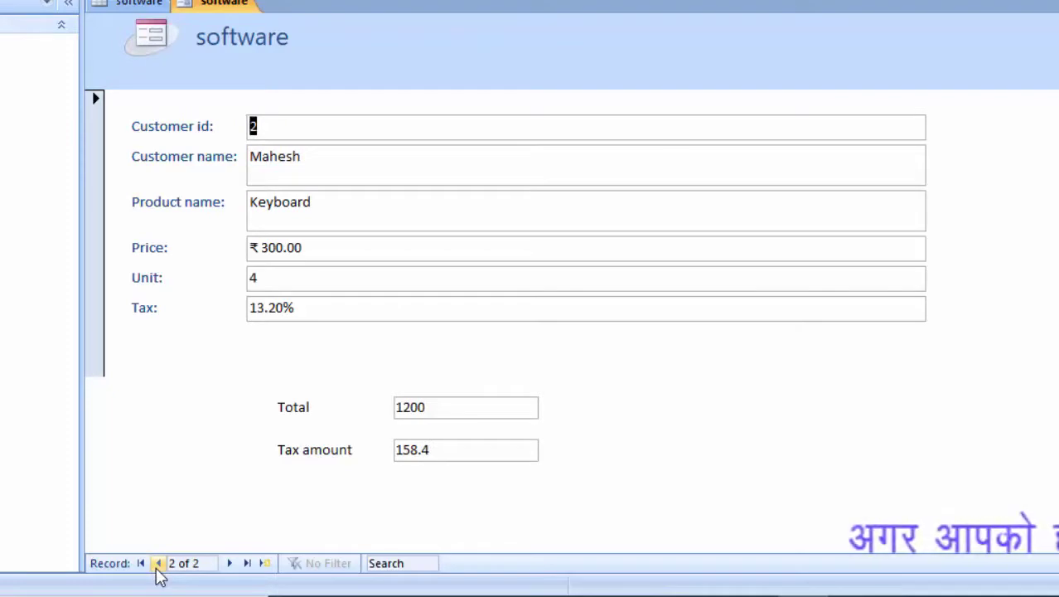